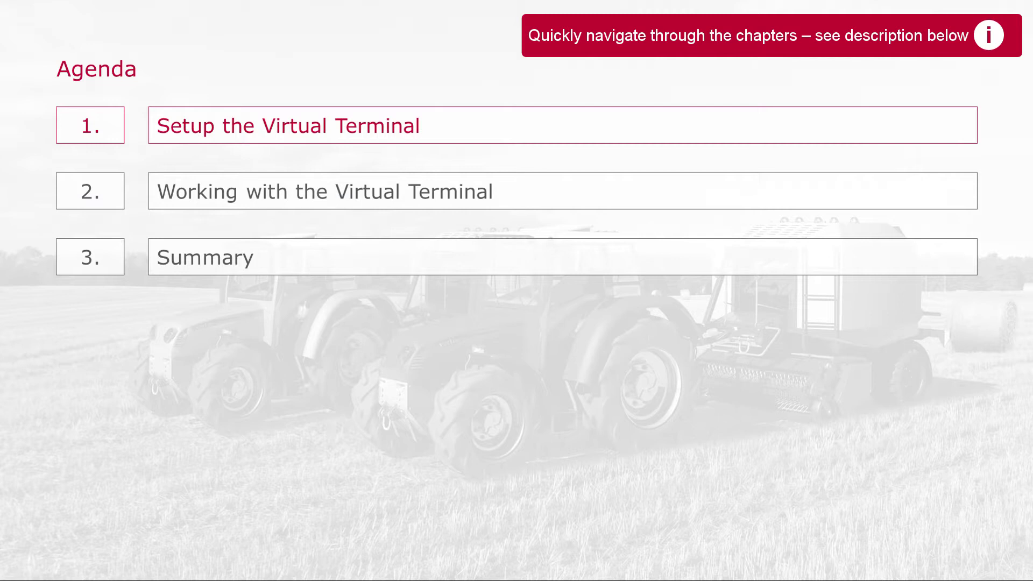
left_click(434, 141)
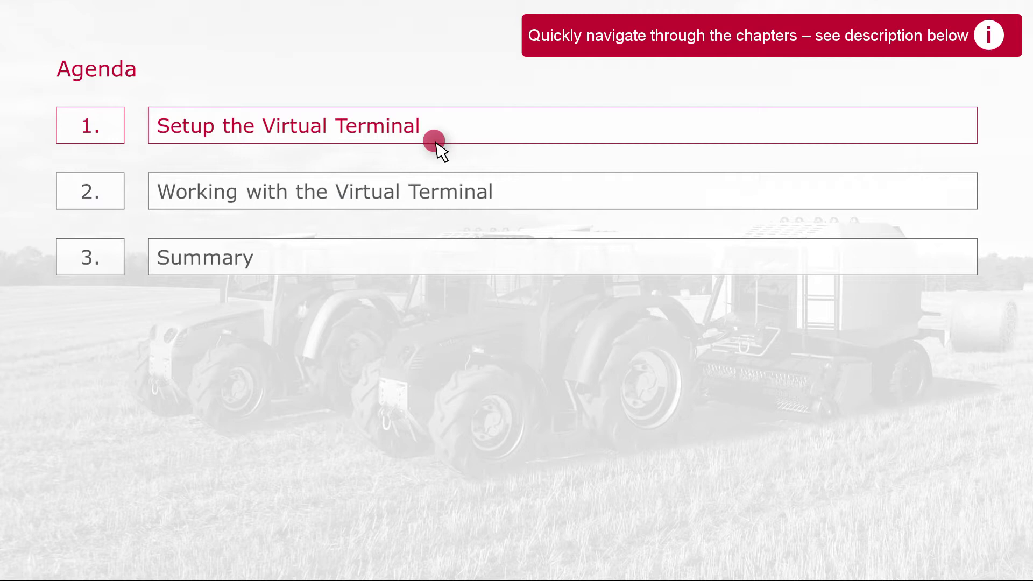
left_click(151, 211)
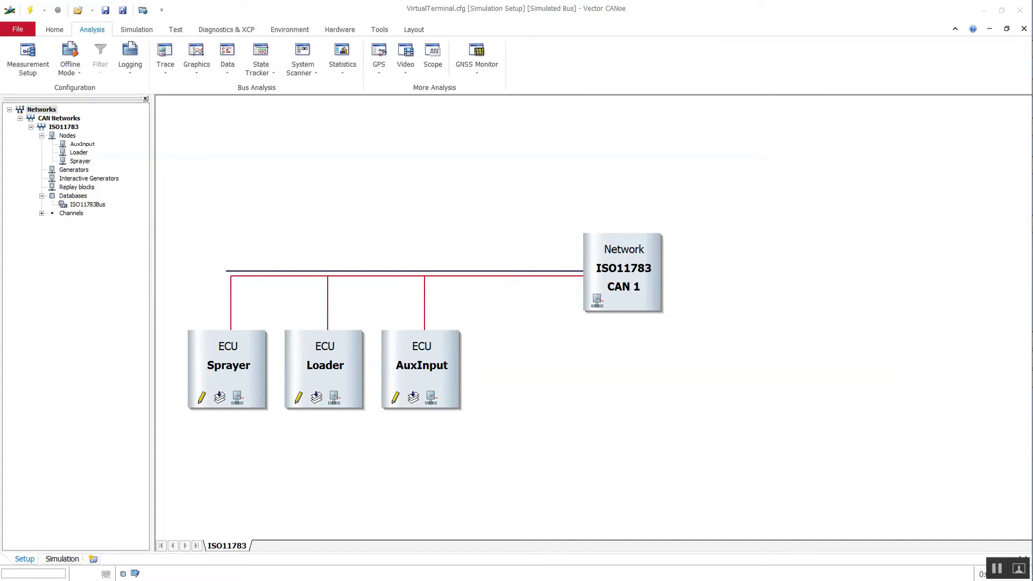
left_click(257, 339)
left_click(353, 347)
left_click(455, 343)
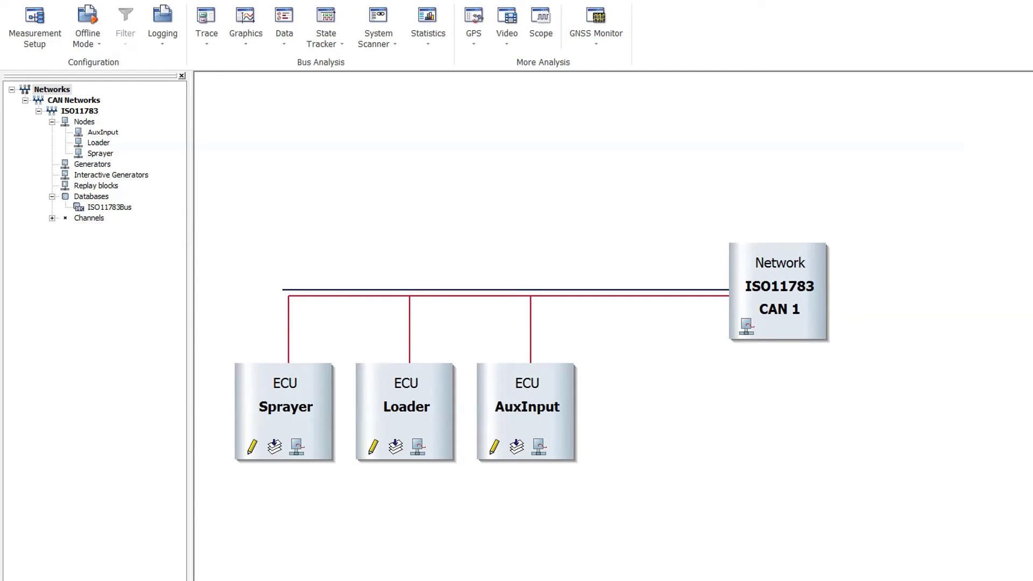
Step: Insert an ISO11783 Virtual Terminal on the ISO11783 network and open its window on the Simulation desktop
right_click(293, 290)
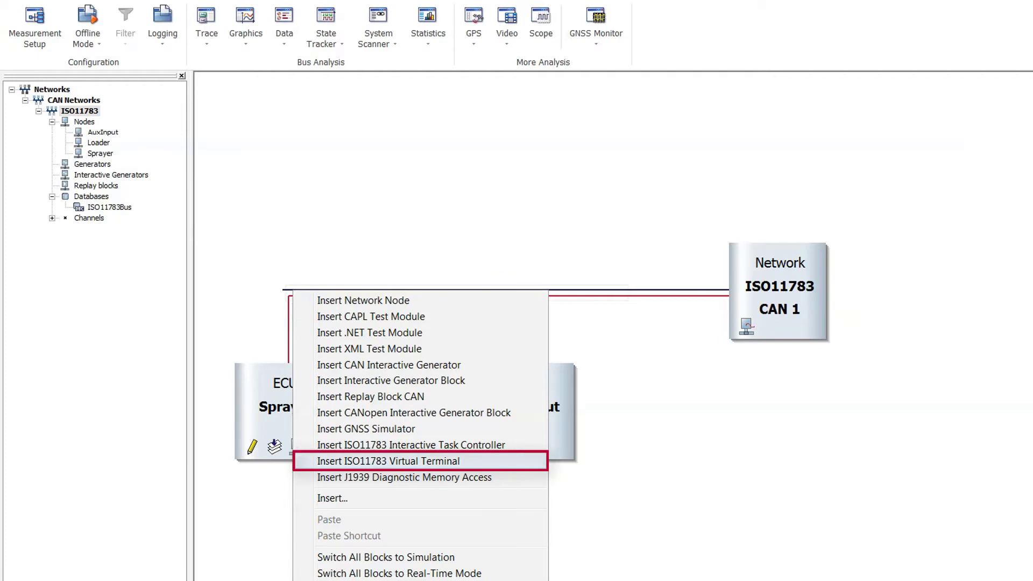
left_click(388, 460)
left_click(142, 31)
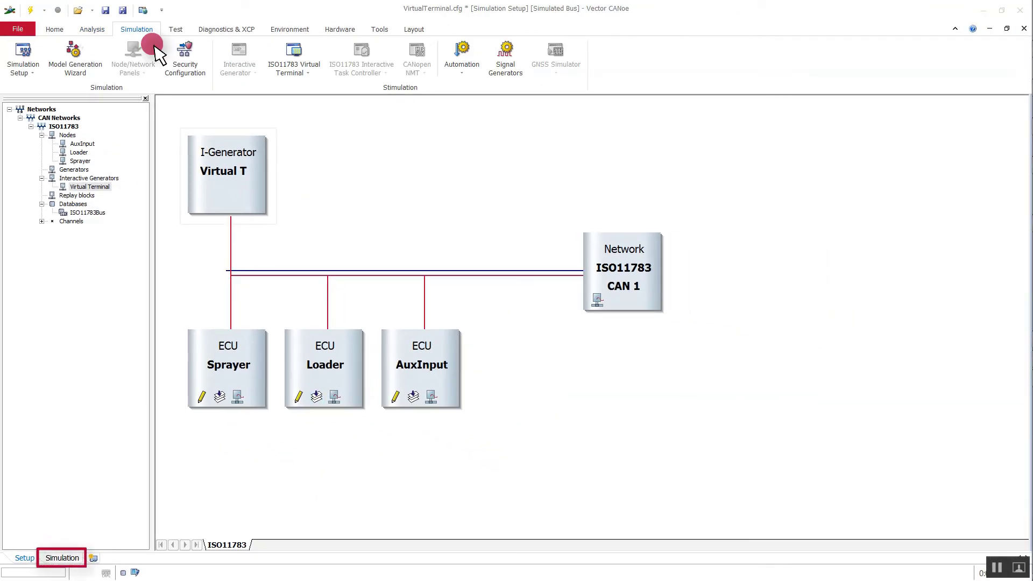
left_click(62, 558)
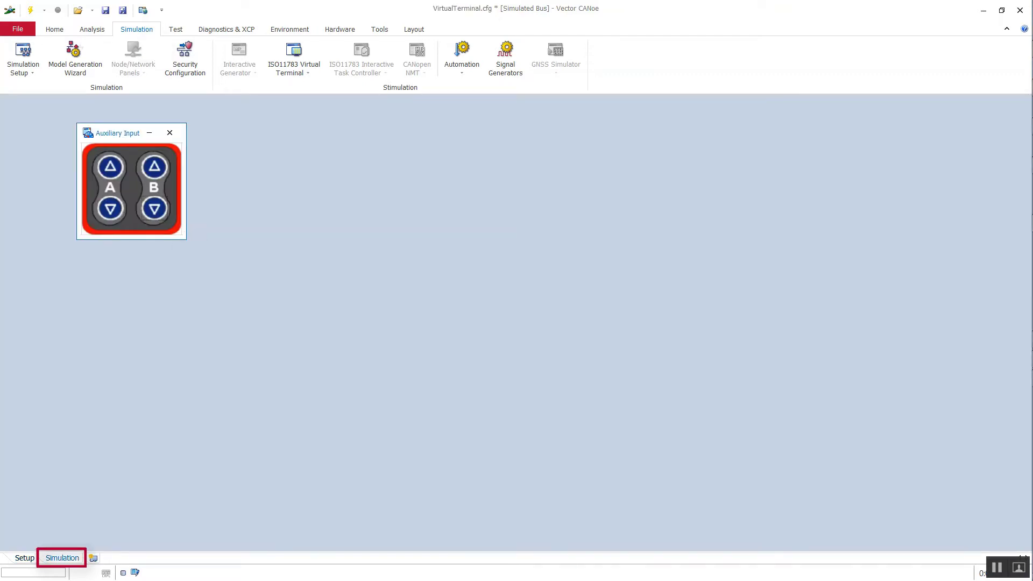
left_click(320, 53)
left_click(320, 110)
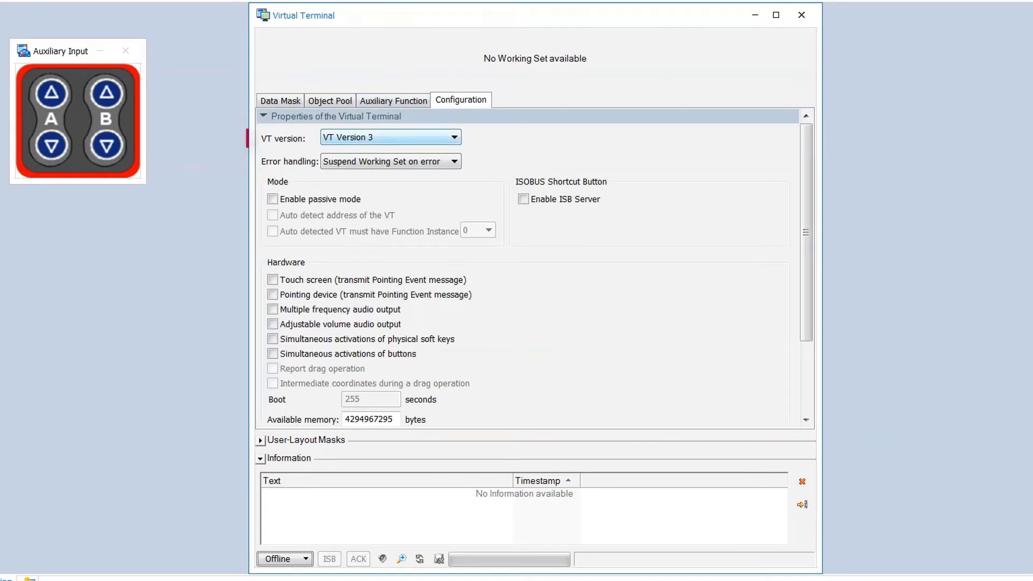
Step: Set VT Version 4 with ISB Server enabled, and enable the touch screen, pointing device, multiple frequency and adjustable volume audio hardware options
left_click(390, 137)
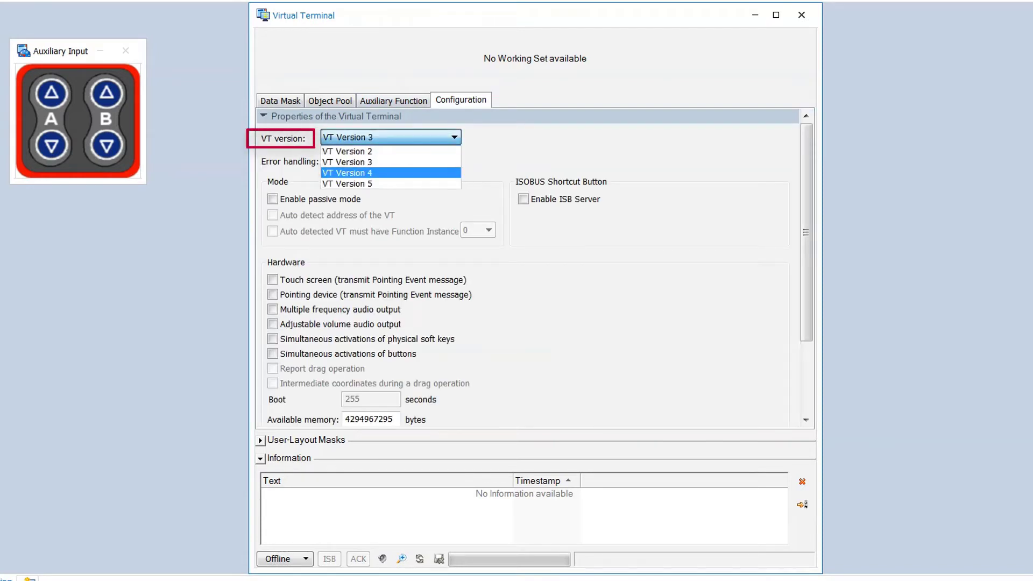
left_click(391, 173)
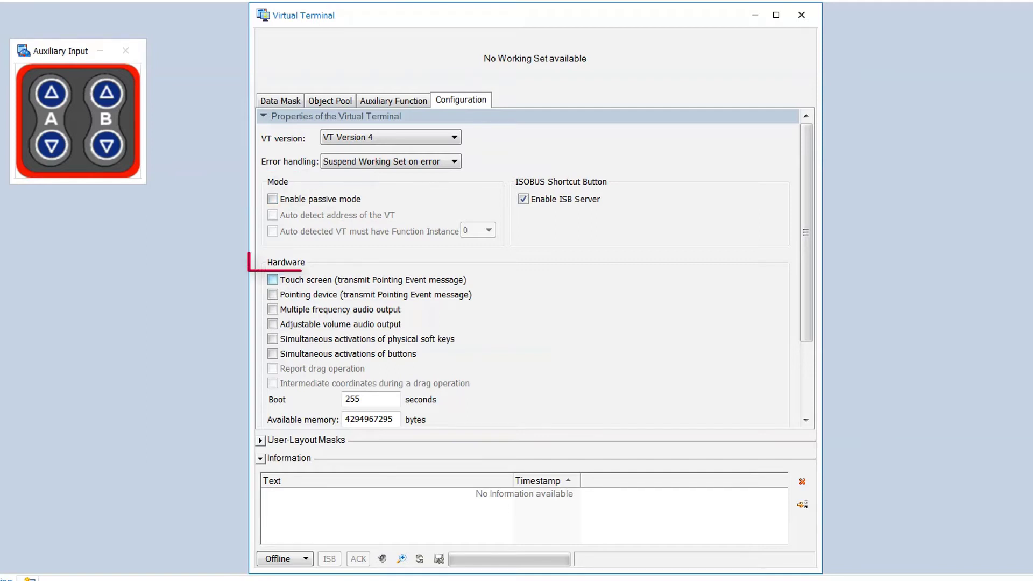
left_click(272, 280)
left_click(272, 295)
left_click(272, 309)
left_click(272, 324)
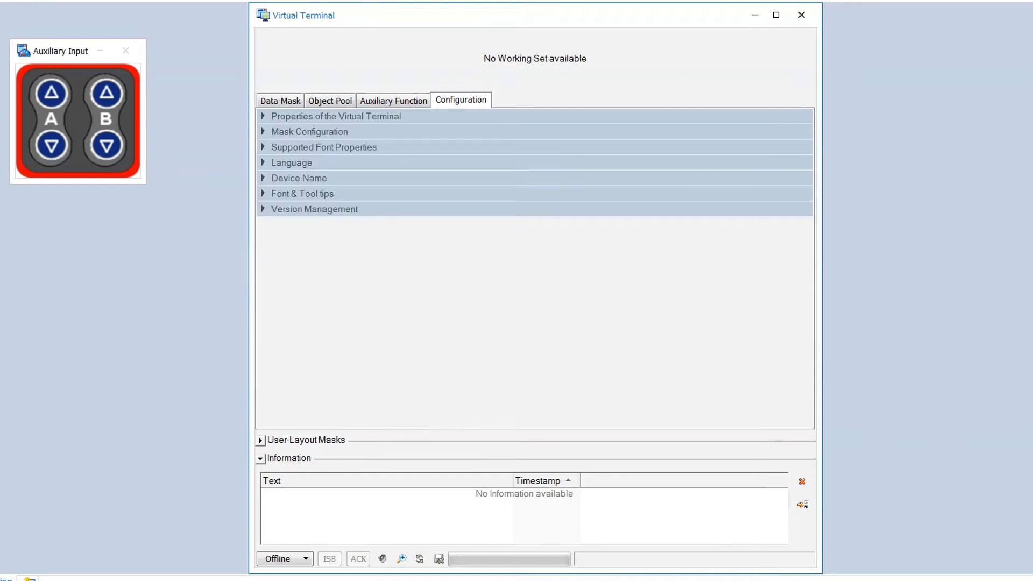
Step: Set the Soft Key Mask layout to Left/Right in the Virtual Terminal's mask configuration
left_click(309, 132)
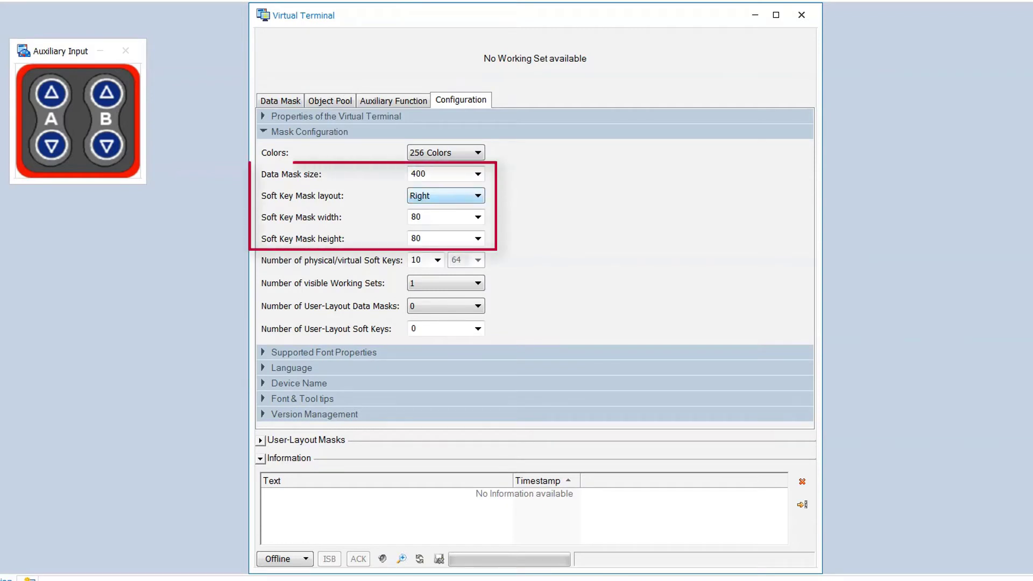
left_click(457, 196)
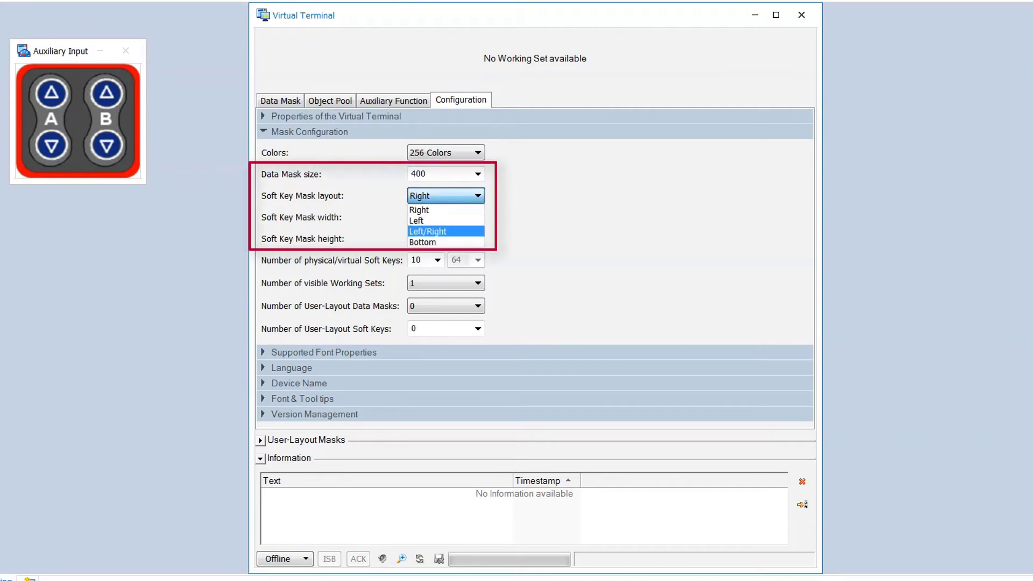
left_click(445, 231)
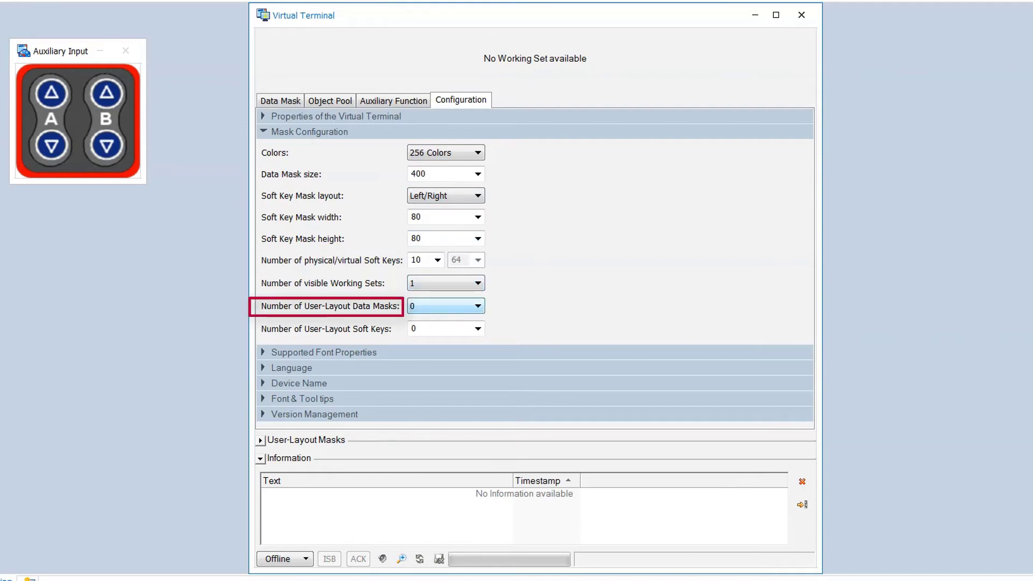
Step: Set the number of User-Layout Data Masks to 1 and increase the number of User-Layout Soft Keys to the next value
key("alt+Down")
key("Down")
key("Return")
key("Tab")
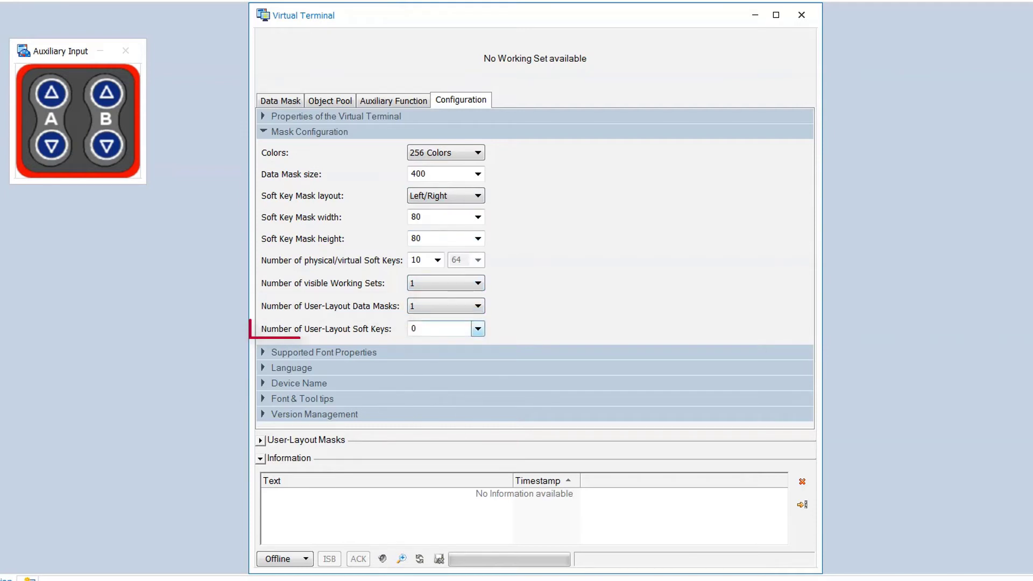
key("alt+Down")
key("Down")
key("Return")
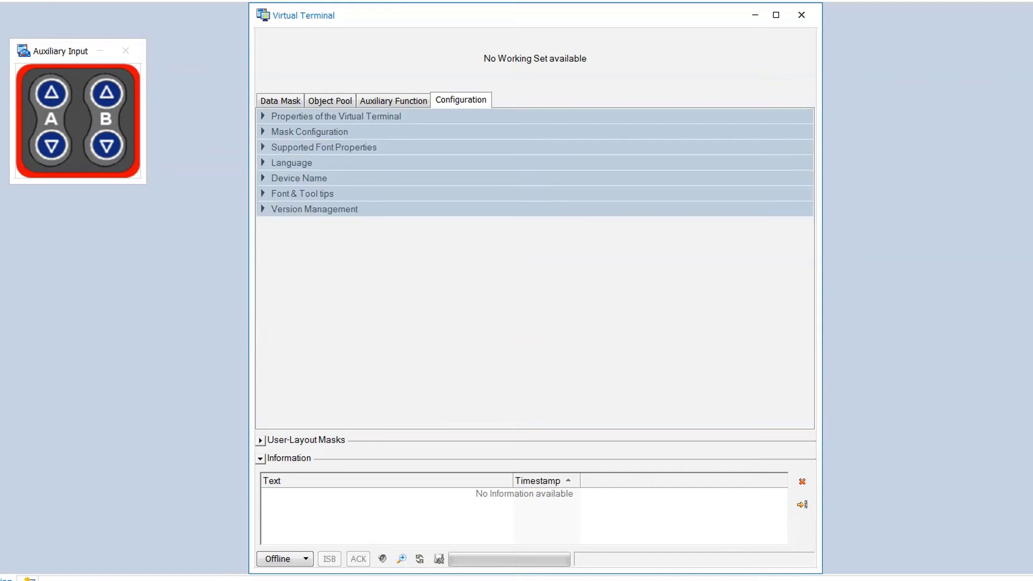
Step: Examine the Virtual Terminal's supported font properties, language and unit settings, and device name and address settings
left_click(323, 148)
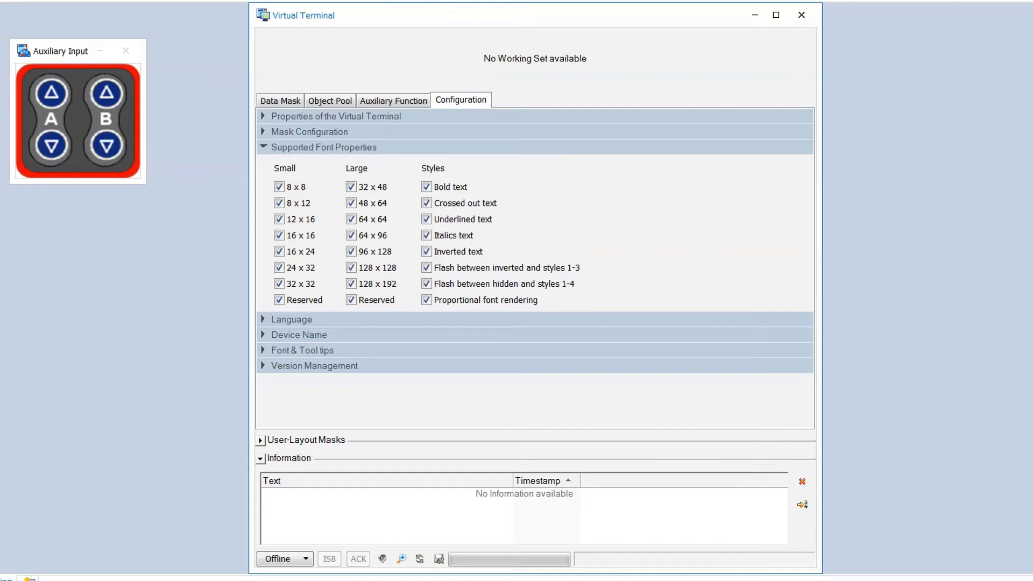
left_click(323, 148)
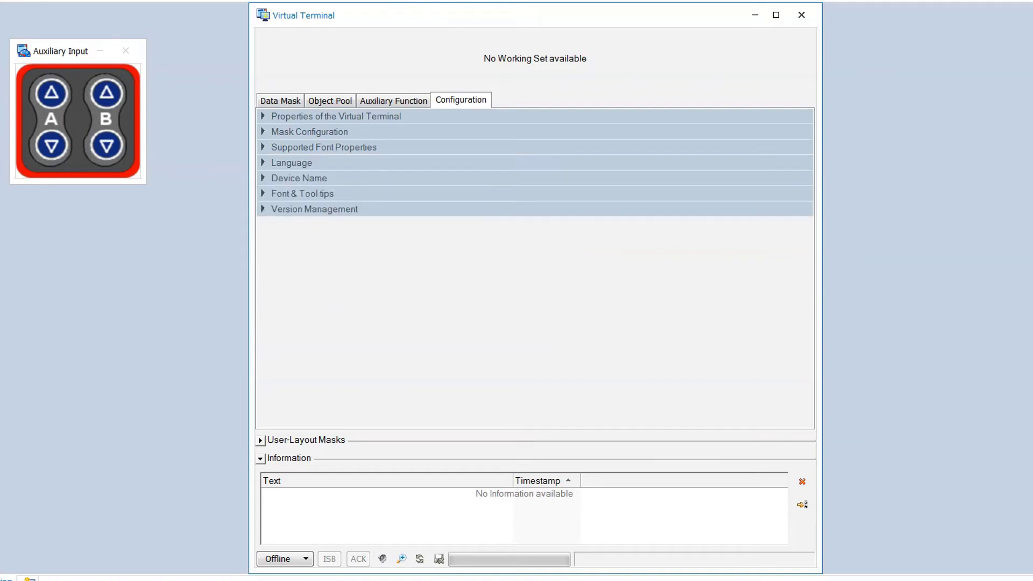
left_click(291, 163)
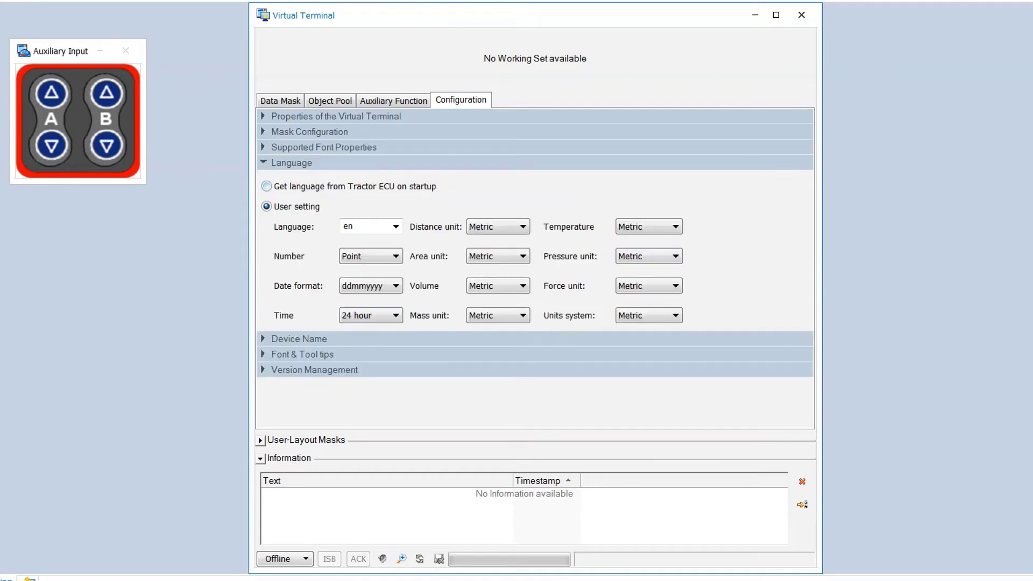
key("Return")
key("Return")
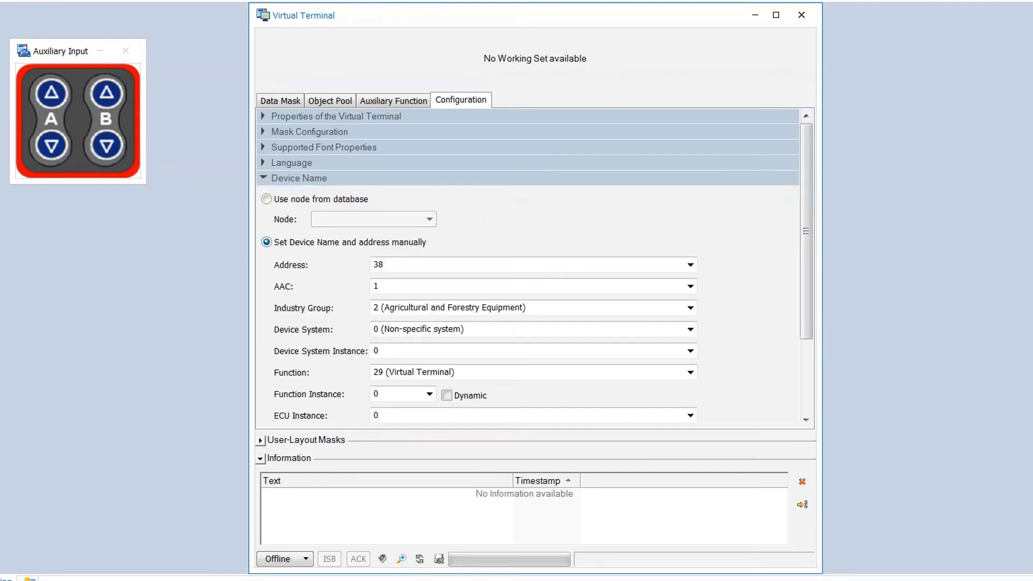
key("Tab")
key("Return")
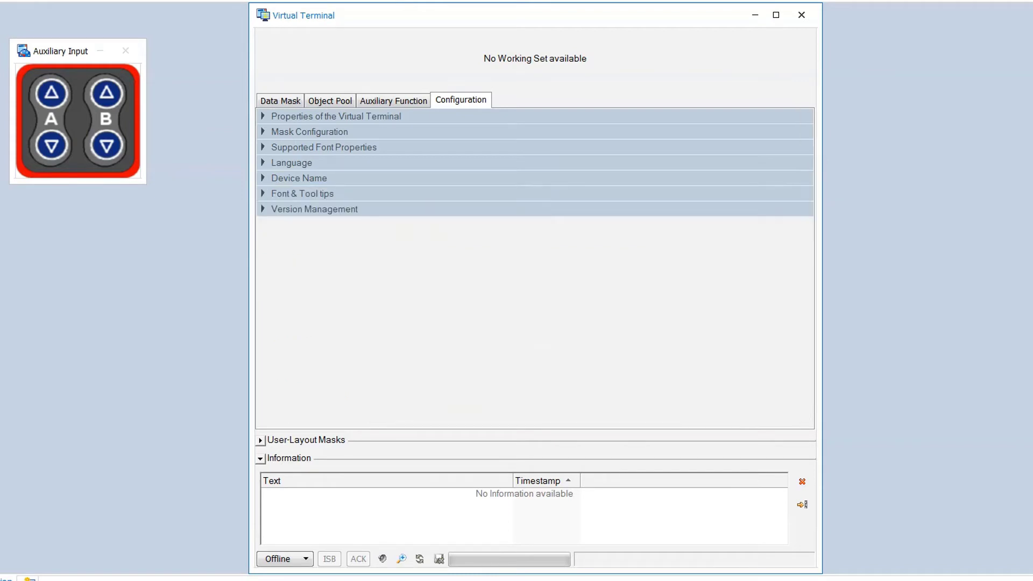
Step: Enable showing object attributes in the font and tool tip settings, and open the version management settings
left_click(302, 193)
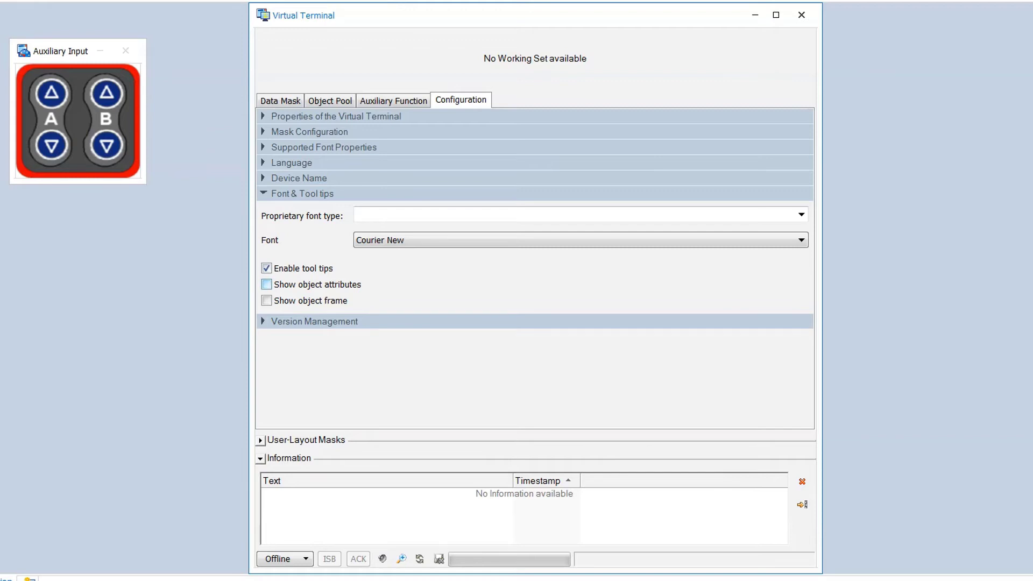
key("space")
left_click(302, 194)
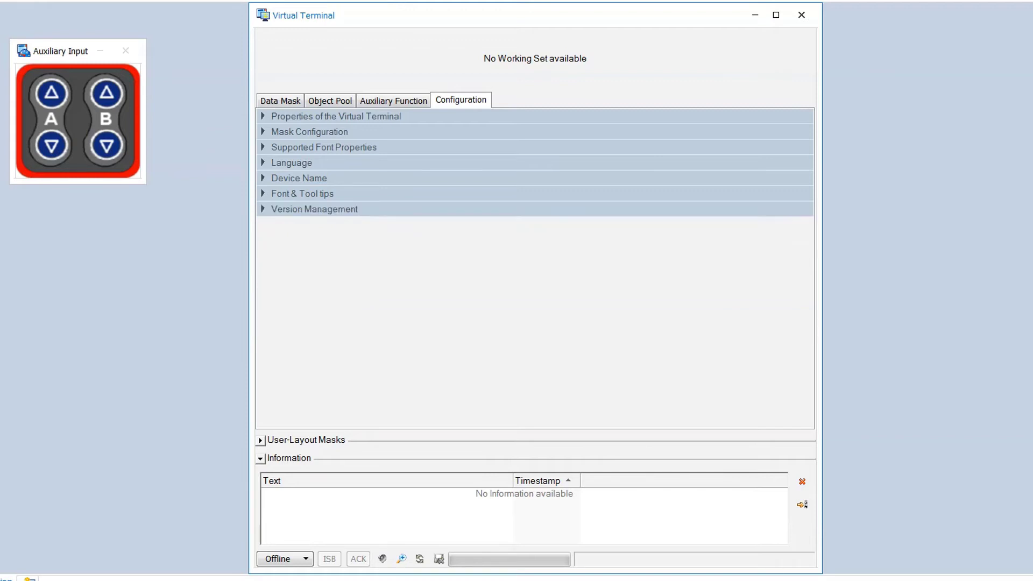
left_click(314, 209)
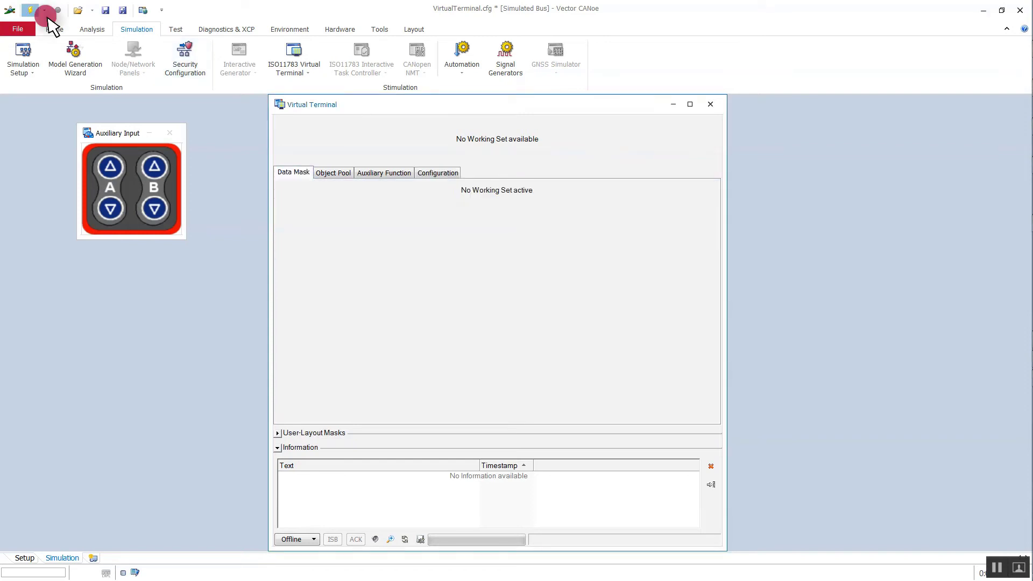
Step: Start the measurement and enlarge the Virtual Terminal's Information list to fit all its messages
left_click(31, 11)
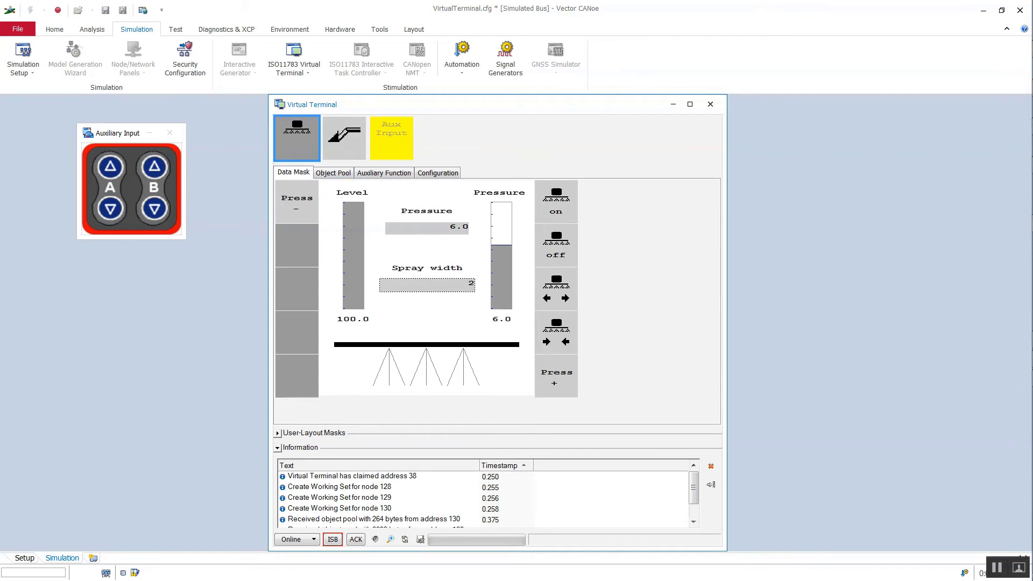
left_click(345, 138)
left_click(392, 139)
left_click(297, 138)
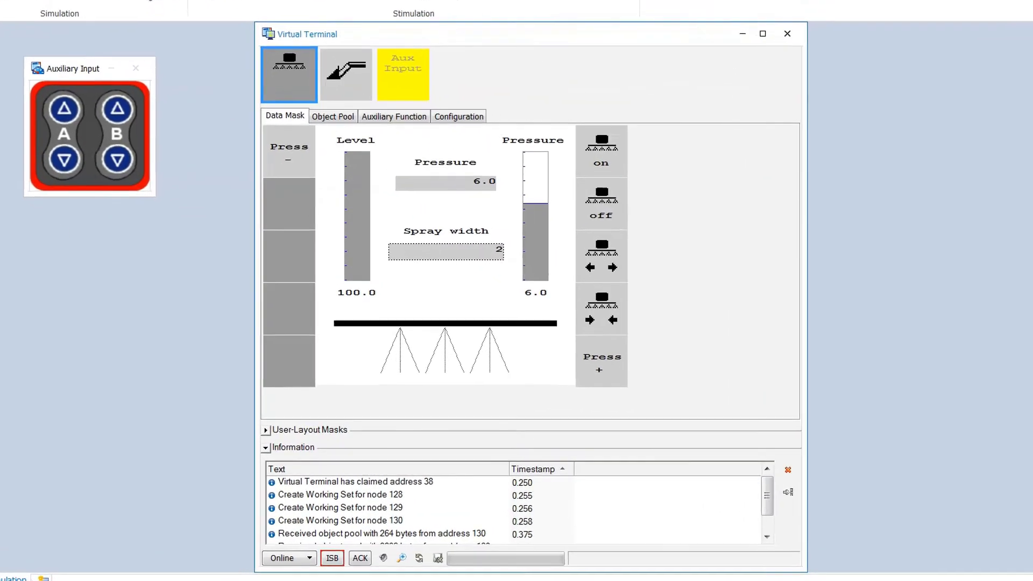
left_click_drag(530, 423, 530, 389)
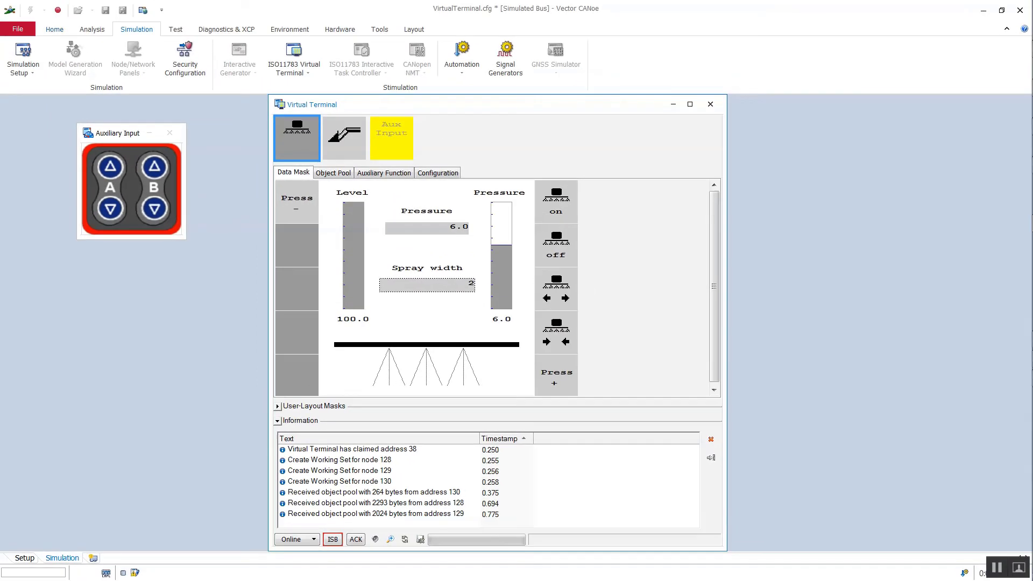
Step: Stop the measurement and synchronize the Trace All window with the message "Received object pool with 2024 bytes from address 129"
left_click(59, 12)
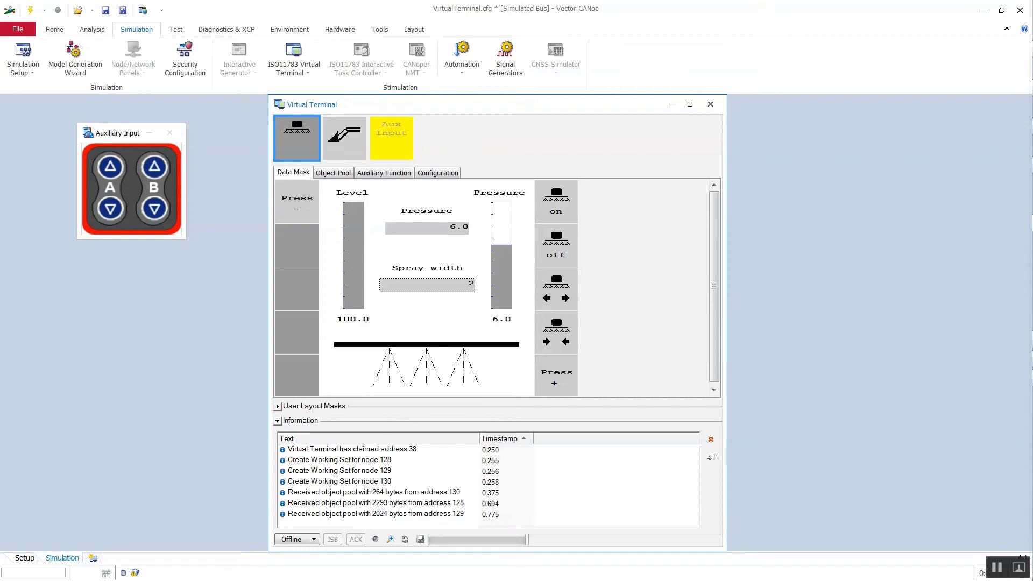
left_click(375, 514)
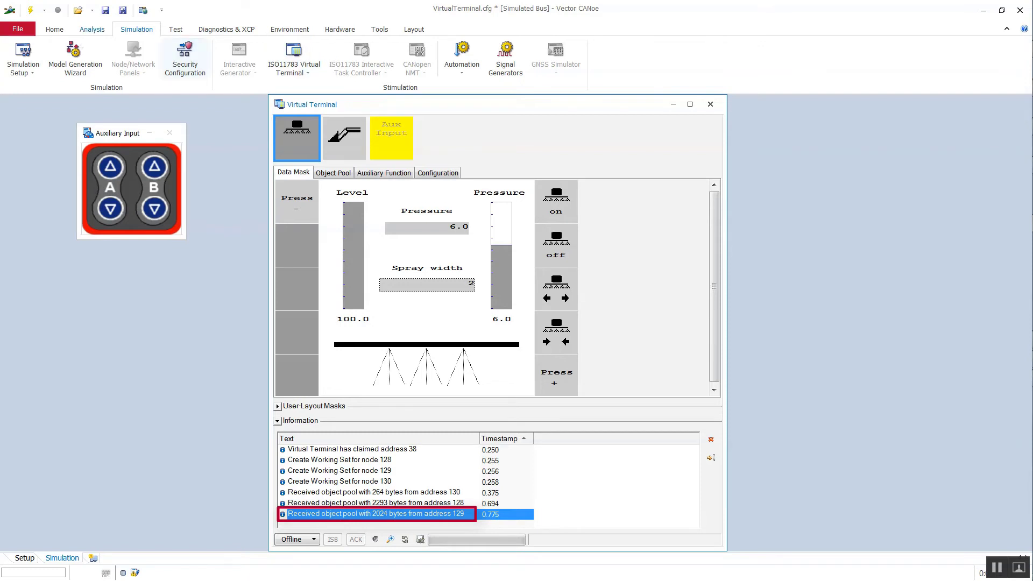
left_click(92, 29)
left_click(176, 53)
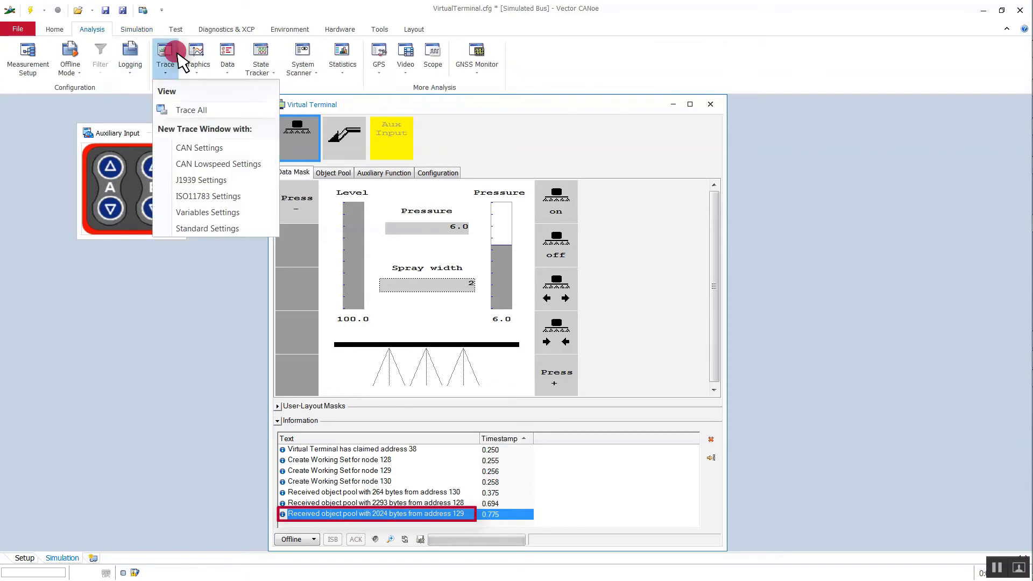
left_click(191, 109)
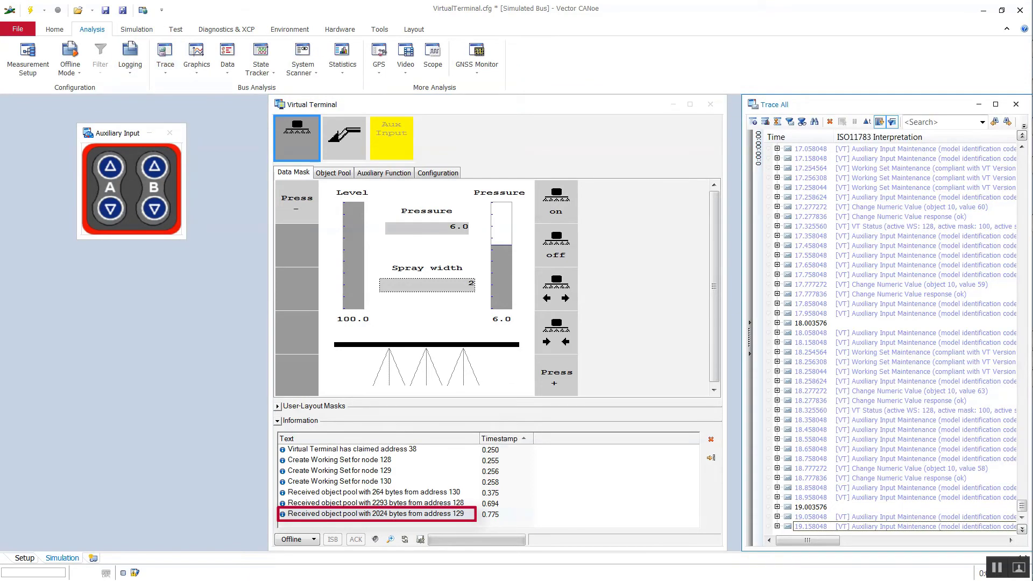
left_click(712, 457)
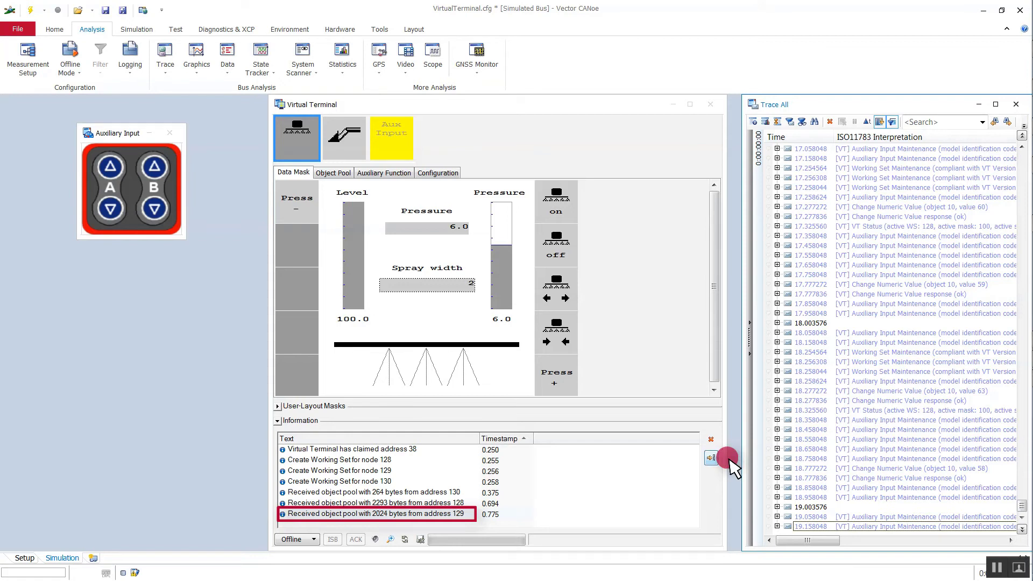
left_click(712, 457)
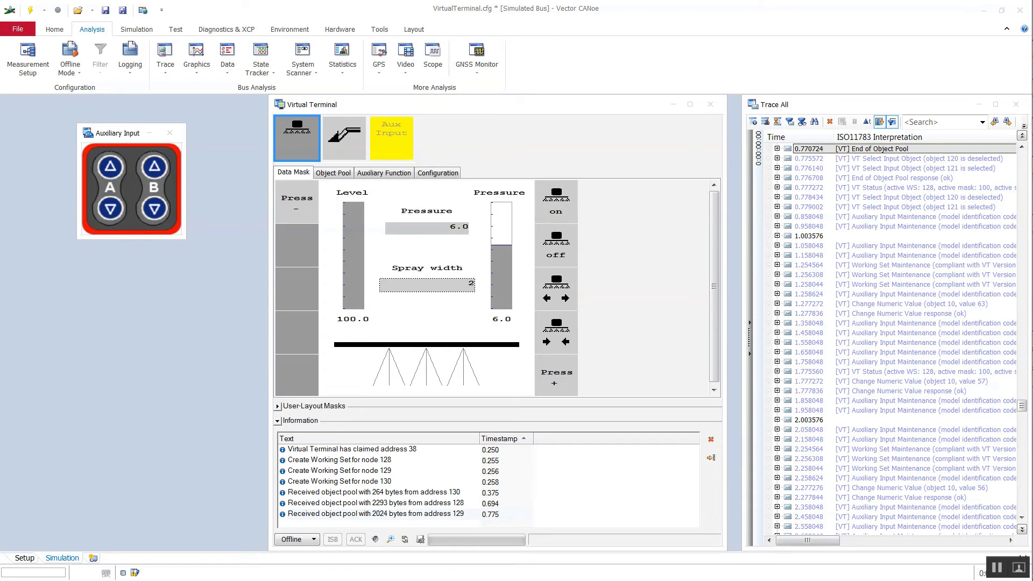
Step: Start the measurement again and close the Trace All window
key("F9")
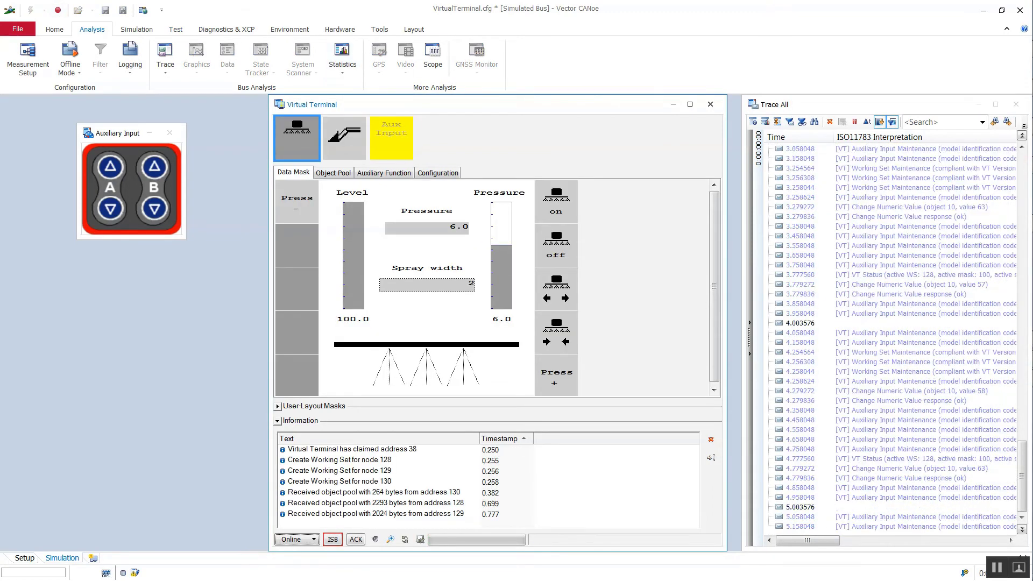
left_click(1015, 104)
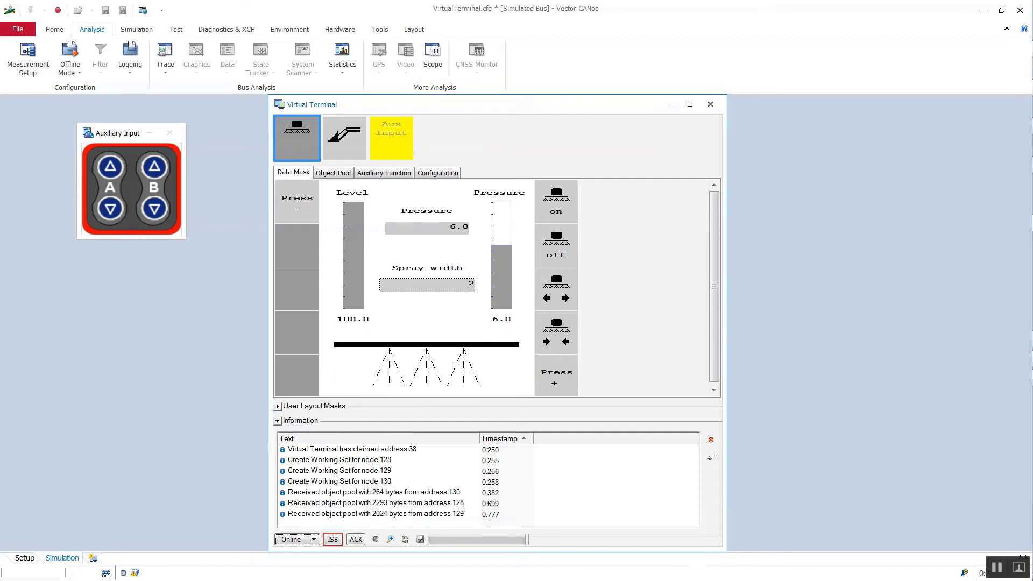
Step: Go from the Pressure input field in the sprayer's data mask to its object in the object pool
left_click(433, 229)
right_click(401, 227)
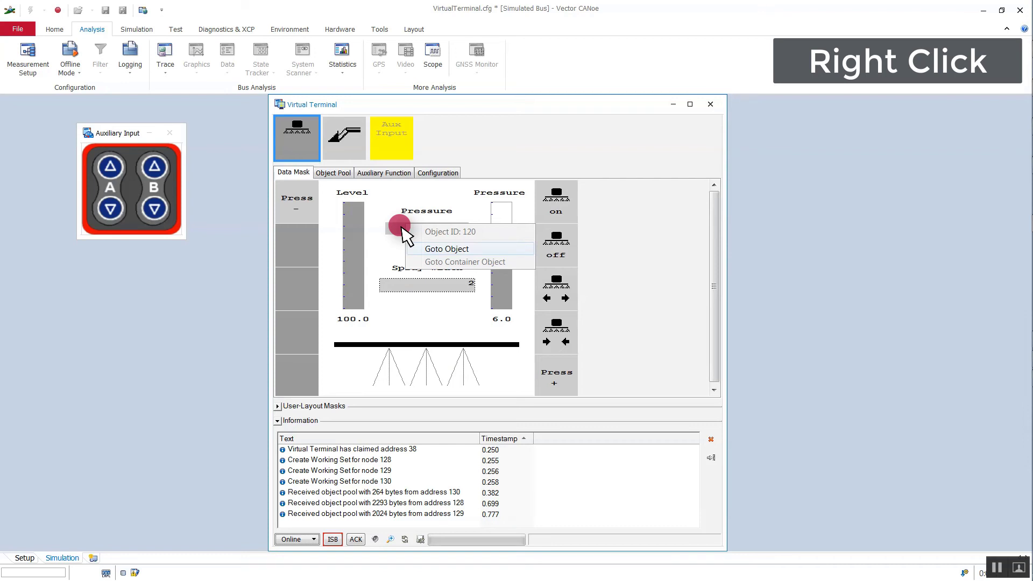
left_click(446, 248)
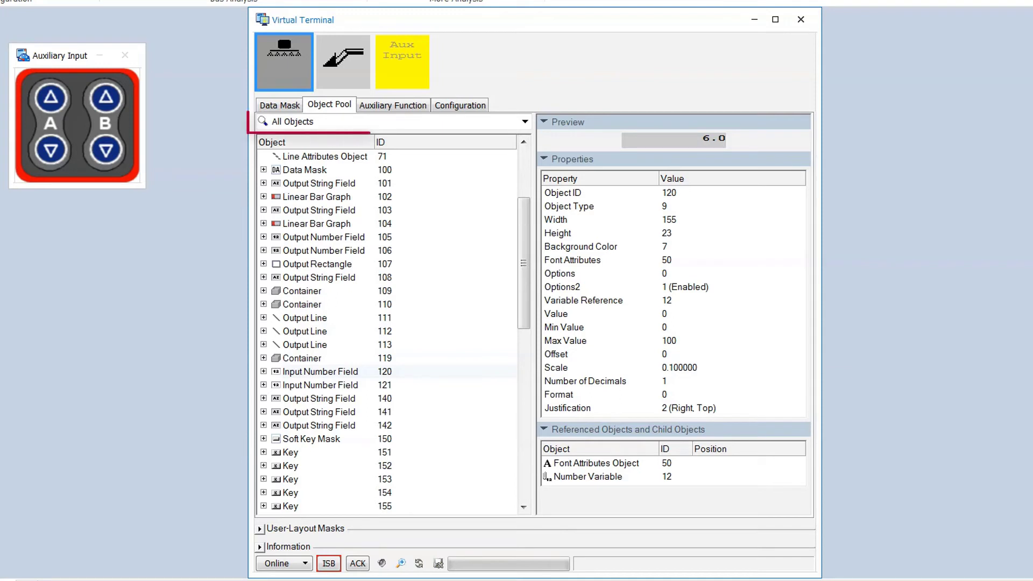
Step: Filter the object pool by the object ID 160, and clear the filter
left_click(292, 122)
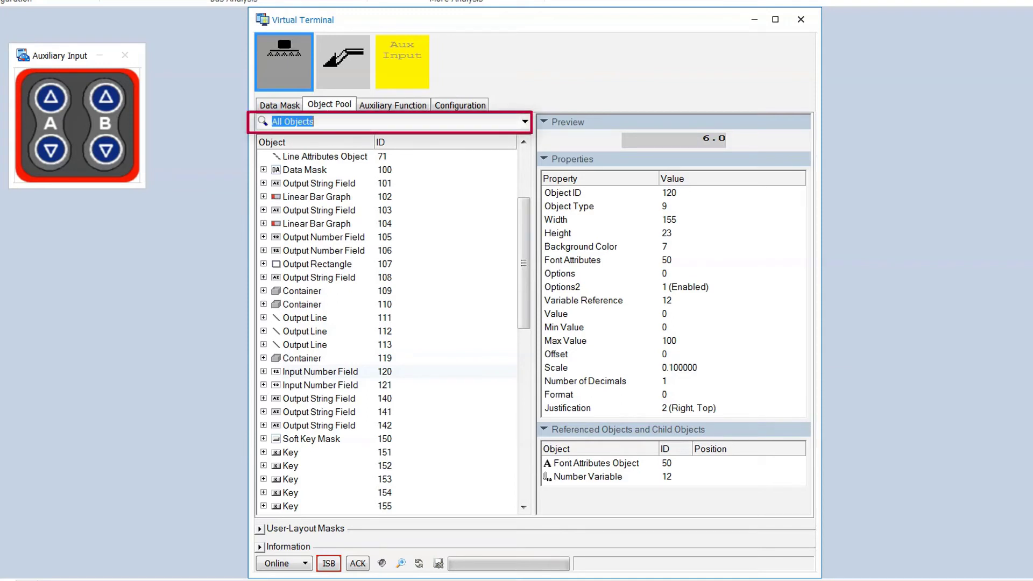
type("160")
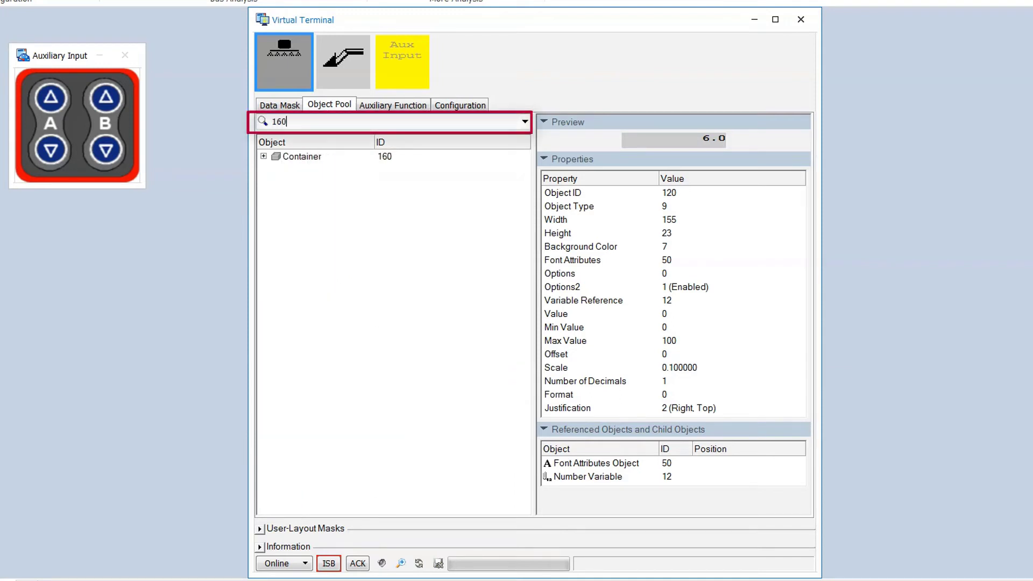
key("BackSpace")
key("BackSpace")
key("BackSpace")
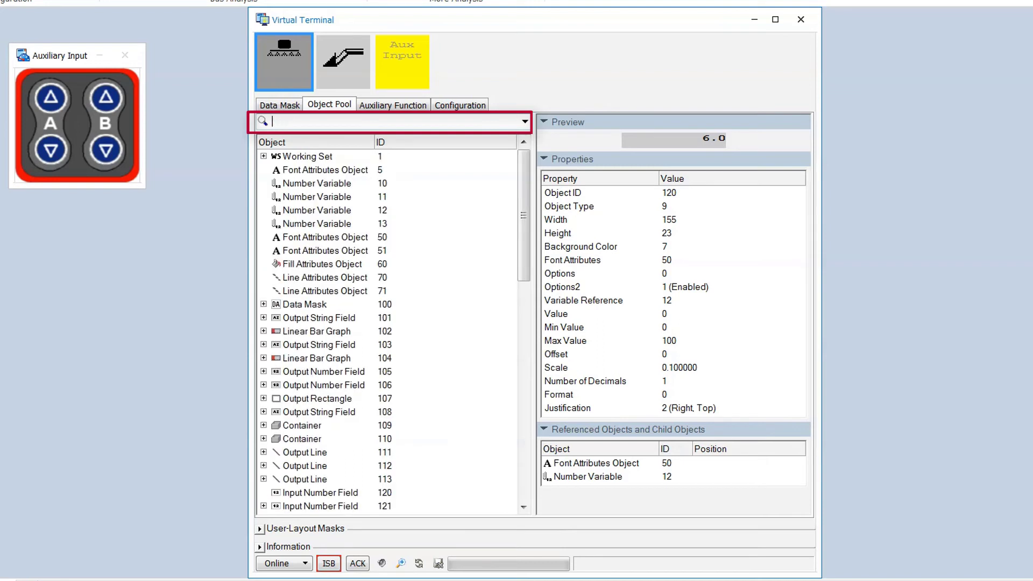
Step: Filter the object pool by the object type "number", and clear the filter
type("n")
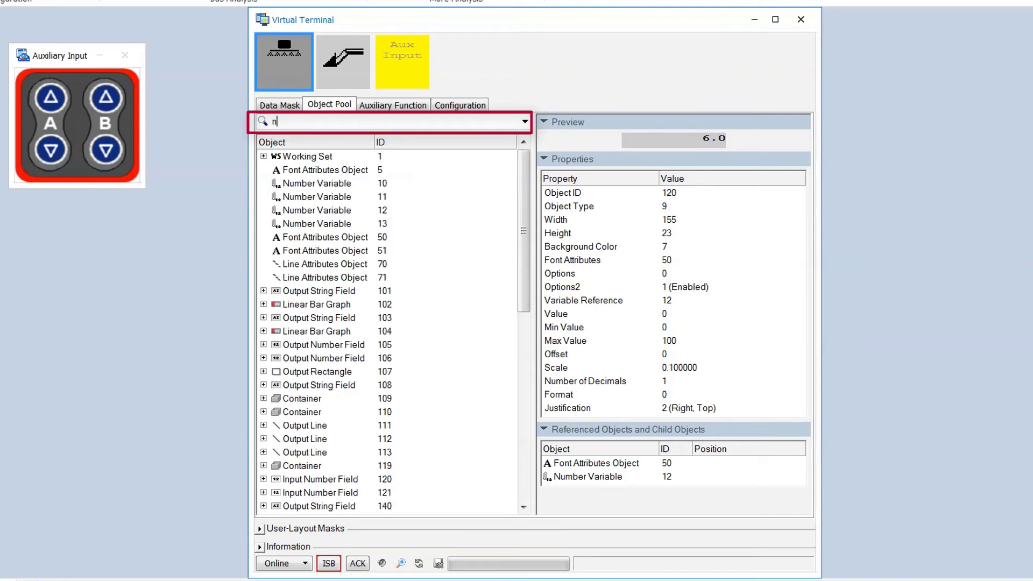
type("umber")
key("BackSpace")
key("BackSpace")
key("BackSpace")
key("BackSpace")
key("BackSpace")
key("BackSpace")
Step: Filter the object pool by the text "pressure" and show the properties of the matching Output String Field
type("p")
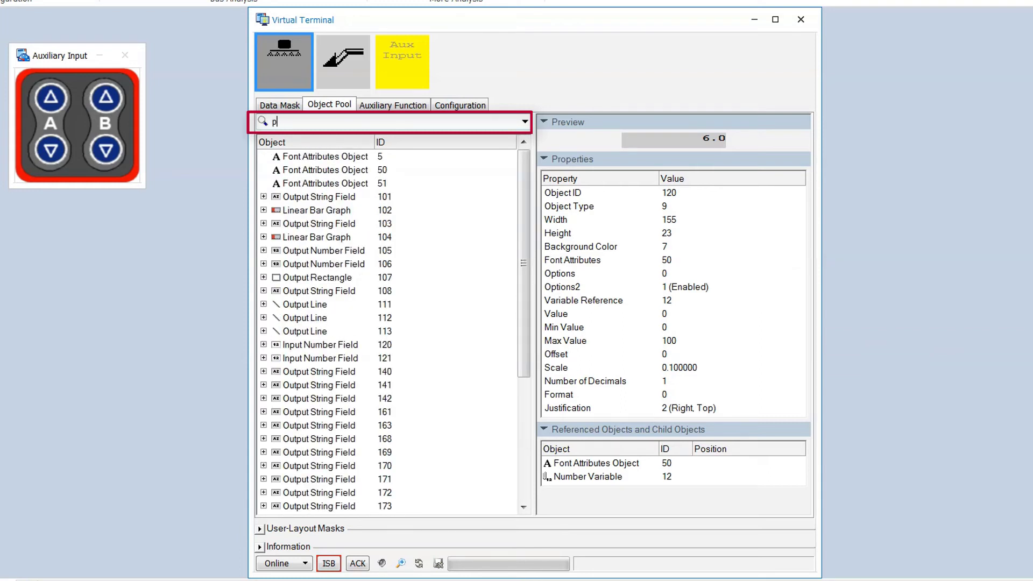
type("ressure")
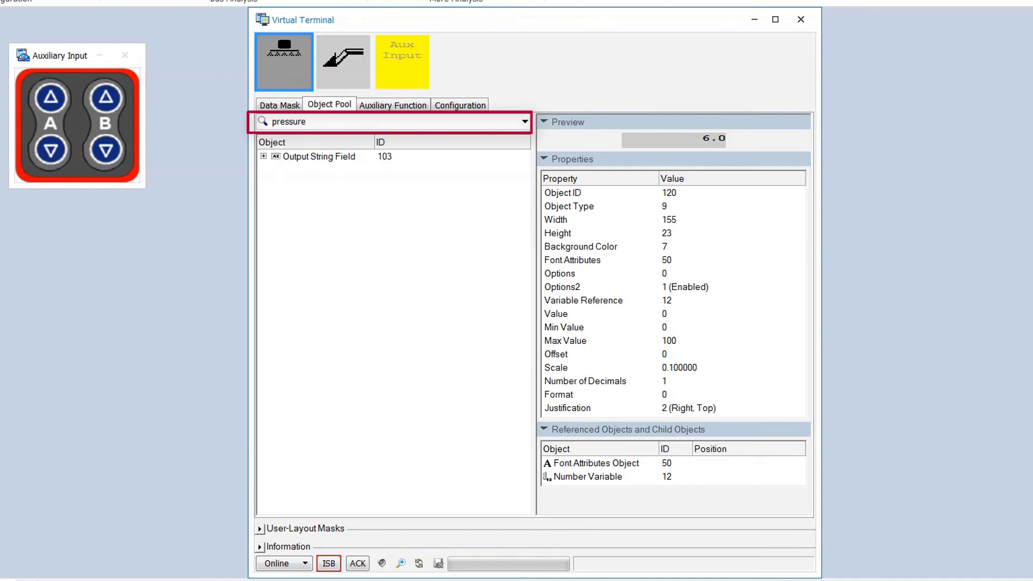
left_click(319, 157)
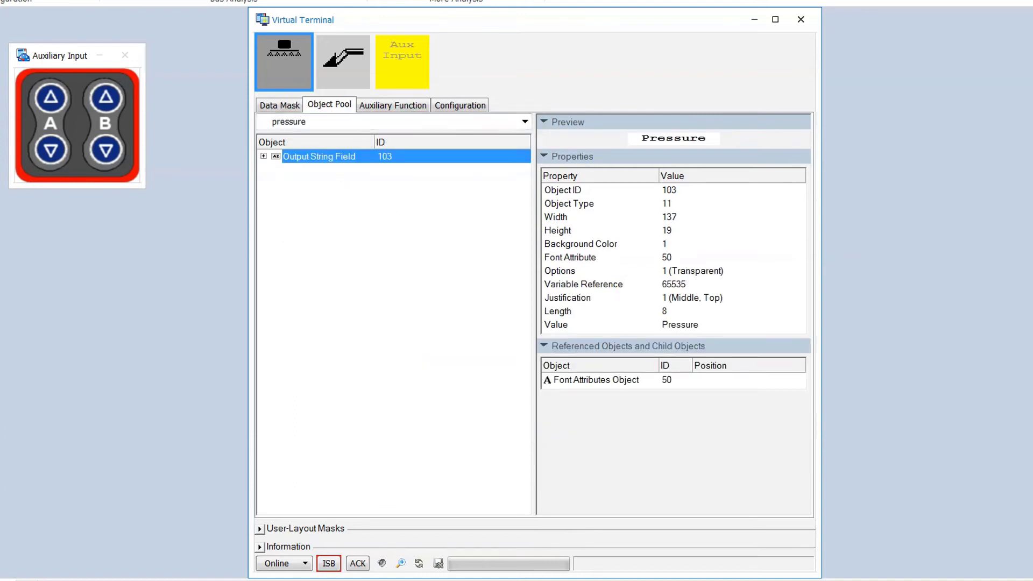
Step: Assign the auxiliary input A-Up to the sprayer's "on" auxiliary function
left_click(389, 107)
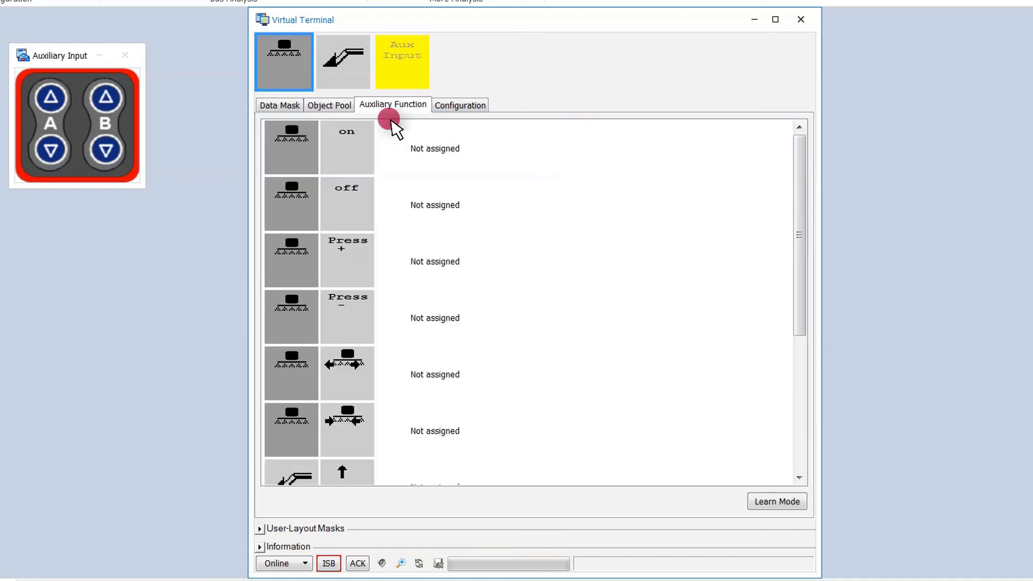
left_click(391, 123)
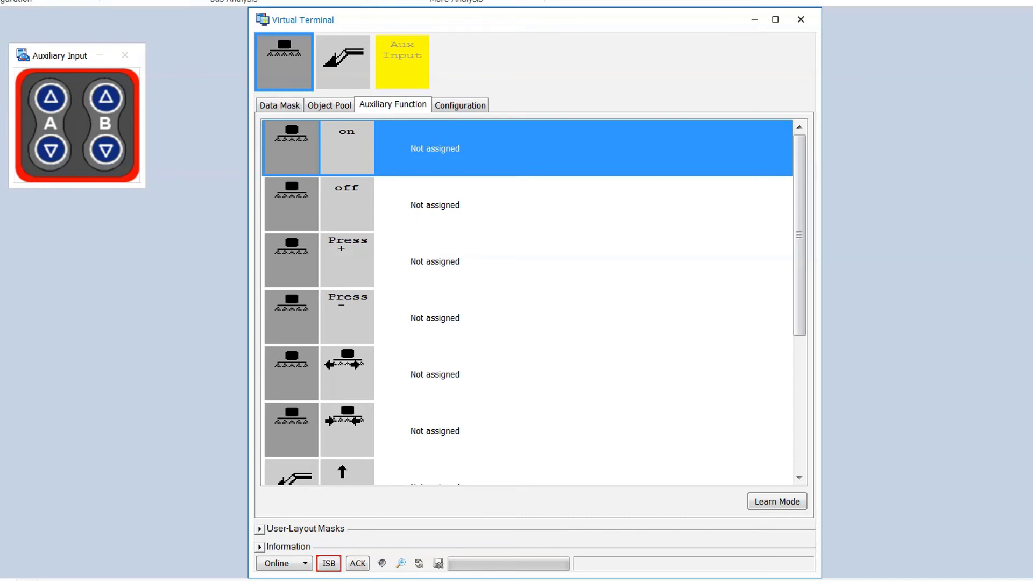
left_click(434, 148)
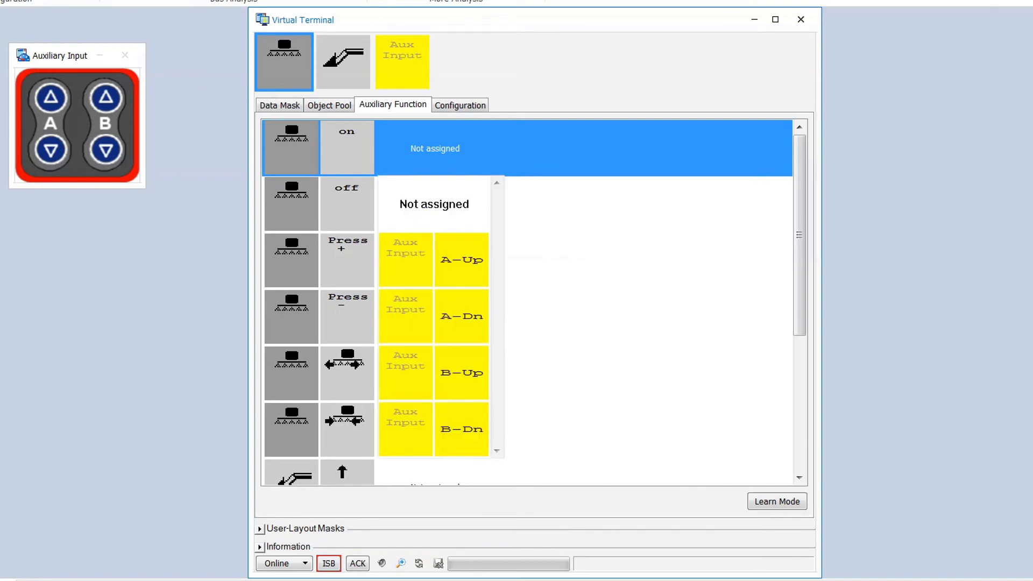
left_click(435, 261)
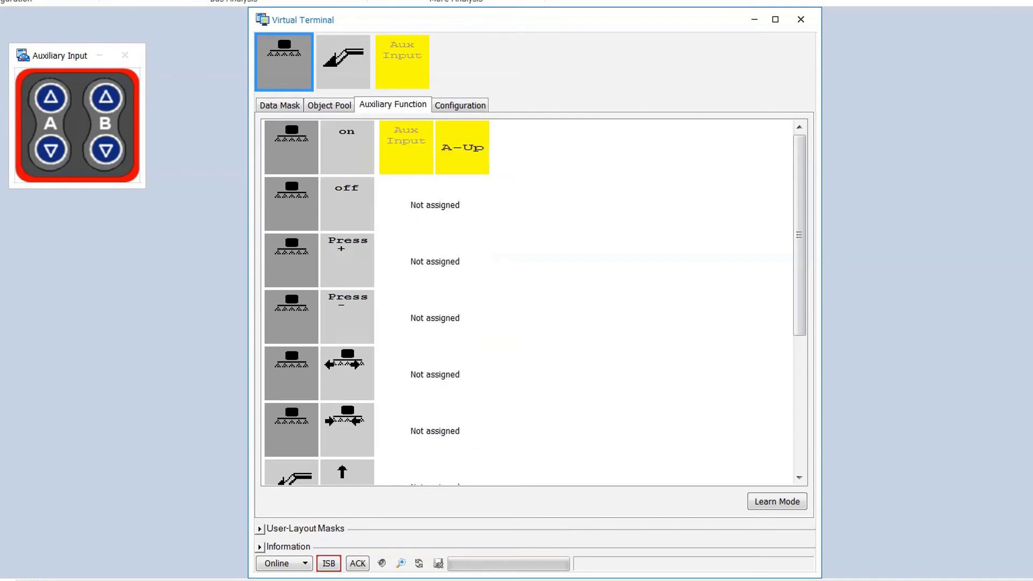
Step: Activate Learn Mode and assign A-Up to the sprayer's "off" function by actuating it on the Auxiliary Input panel
left_click(801, 514)
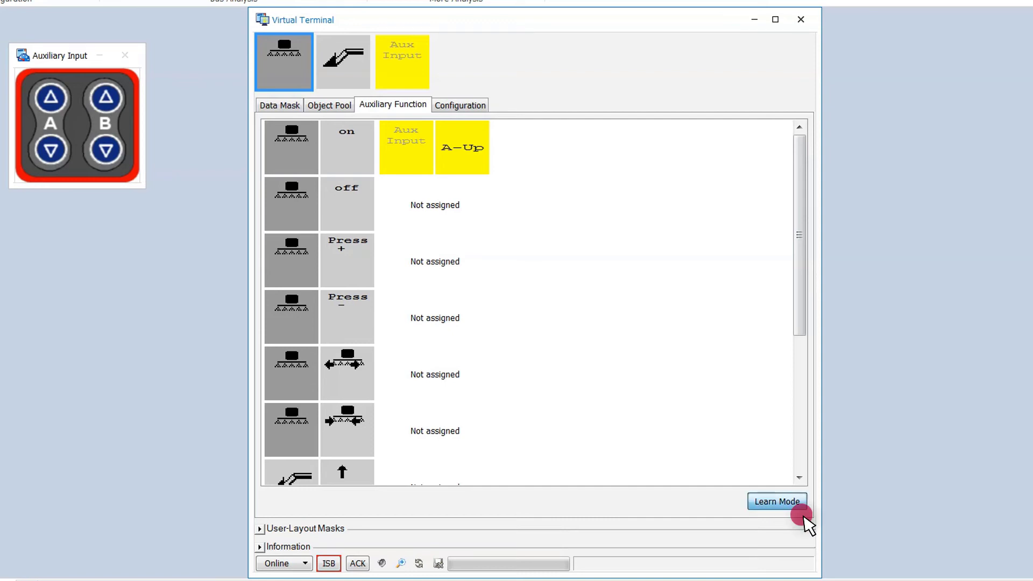
left_click(434, 205)
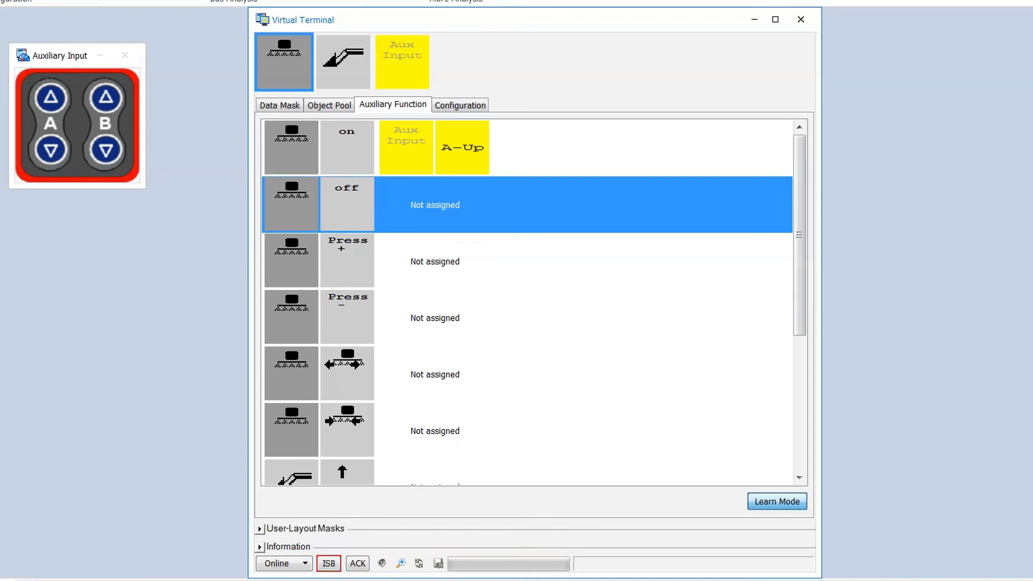
left_click(52, 101)
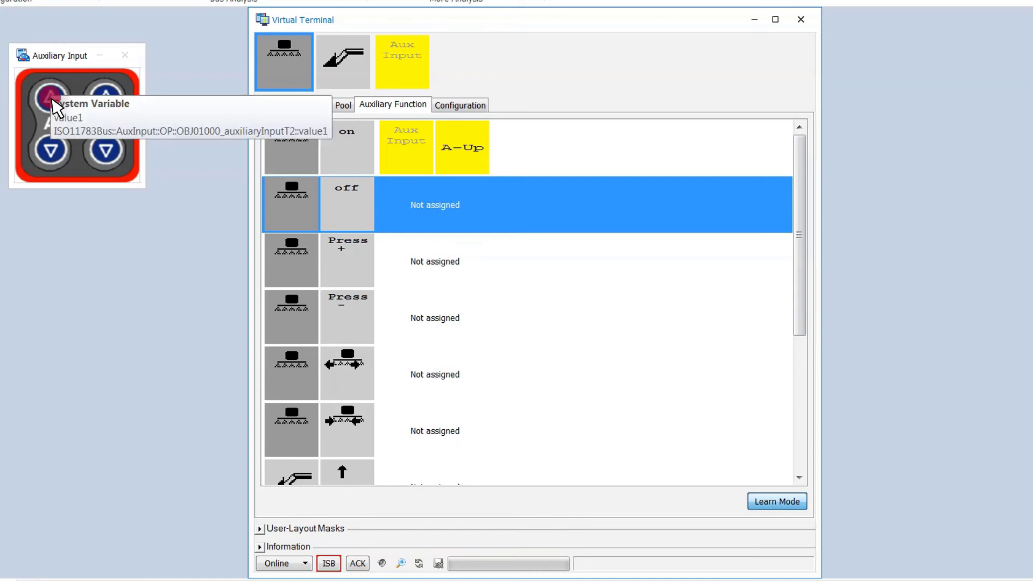
left_click(53, 102)
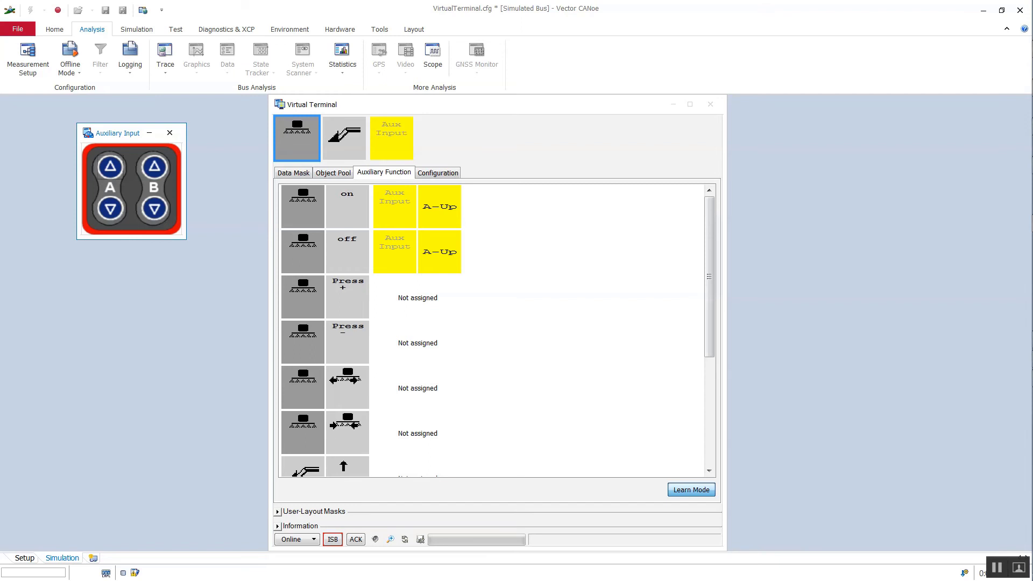
Step: Return to the sprayer's data mask, and expand and enlarge the User-Layout Masks area
left_click(293, 173)
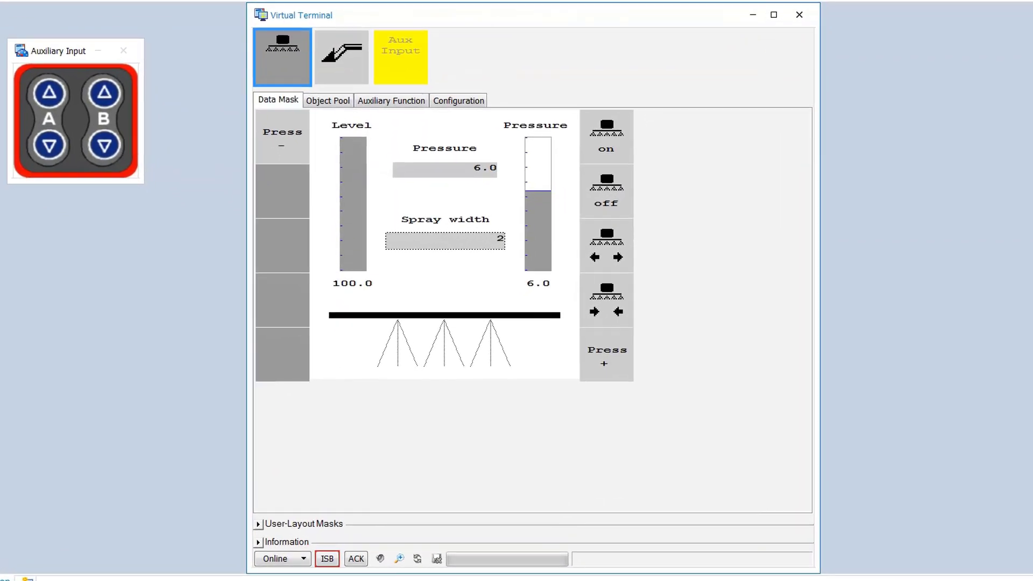
left_click(258, 524)
left_click_drag(435, 456, 436, 346)
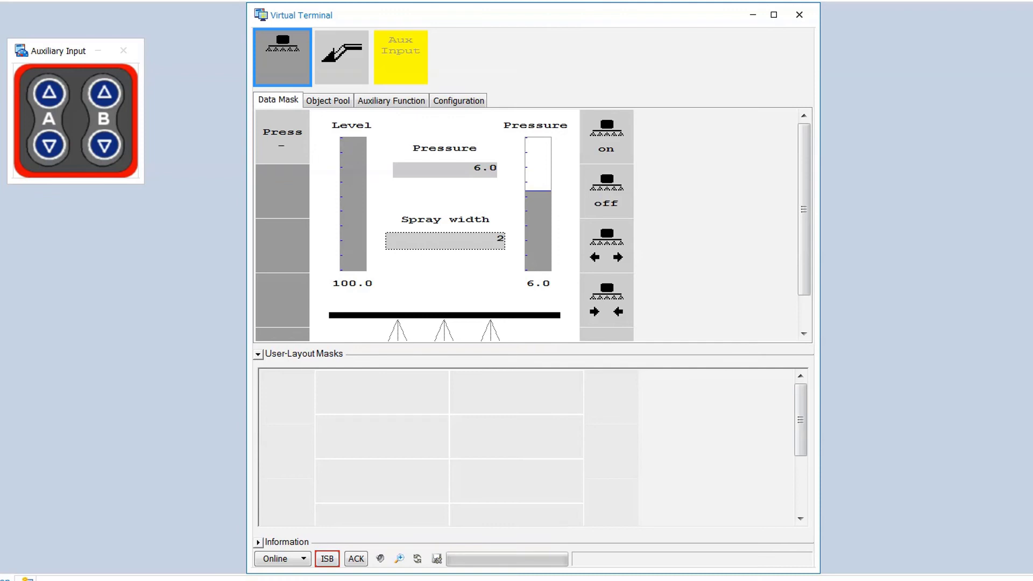
Step: Add the bar-graph "Pressure" window mask to the first row of the user-layout data mask
right_click(378, 390)
key("Down")
key("Down")
key("Down")
key("Down")
key("Return")
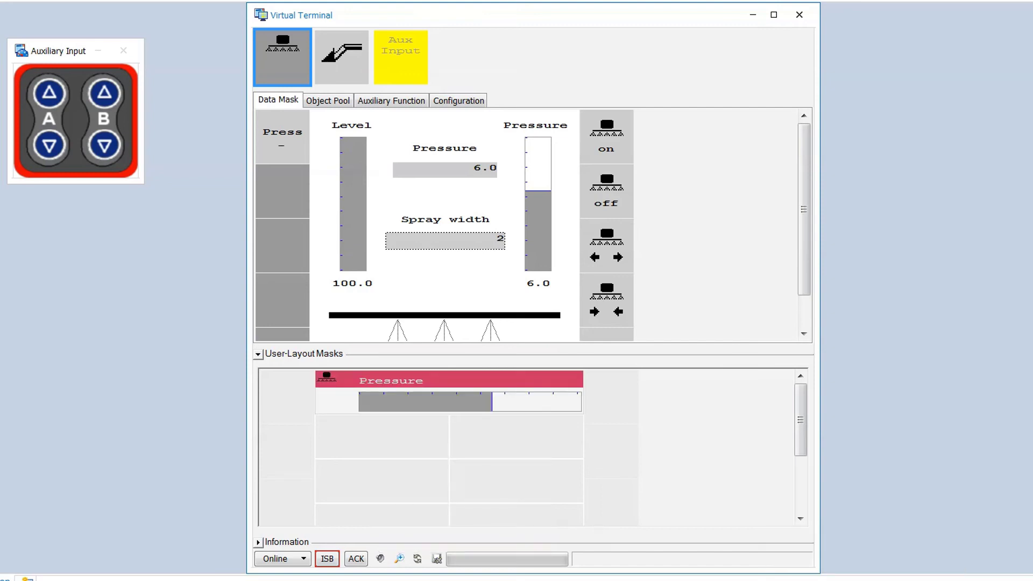
Step: Add the "Loader Position" window mask directly below the Pressure window mask in the user-layout data mask
right_click(388, 430)
key("Down")
key("Down")
key("Down")
key("Down")
key("Down")
key("Down")
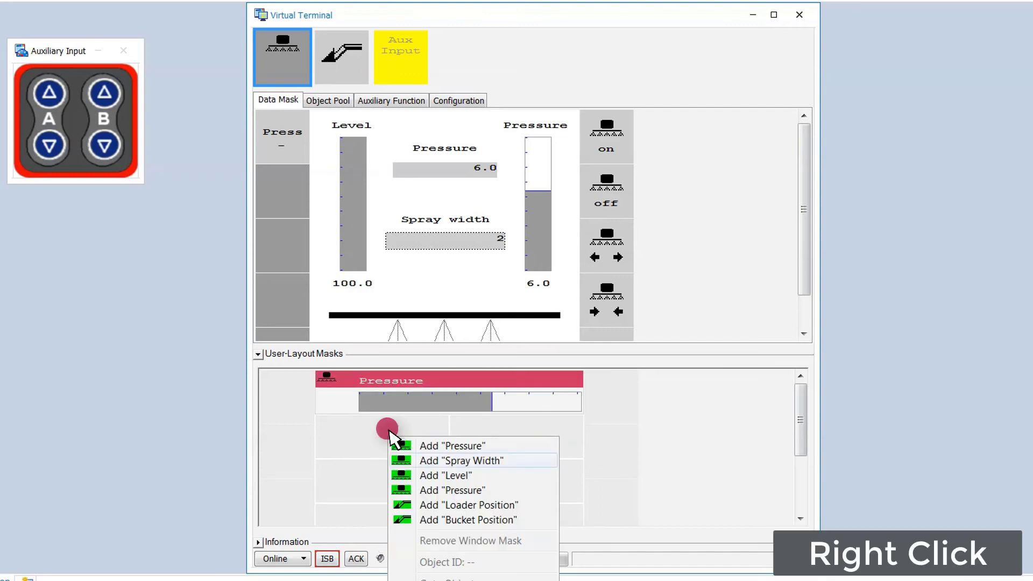
key("Up")
key("Return")
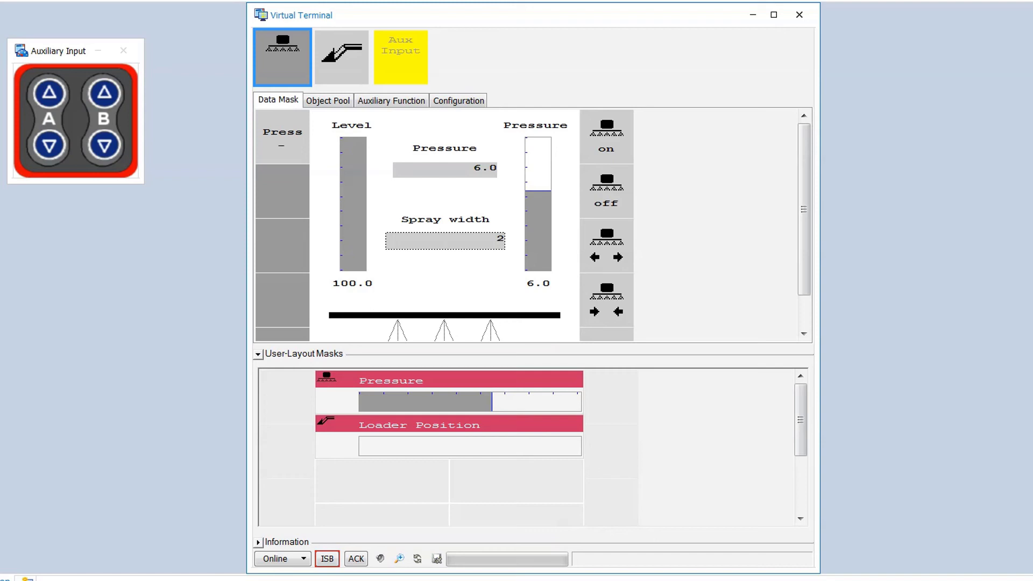
Step: Add the sprayer's "On/Off" key group to the top of the user-layout mask's left key column
right_click(289, 383)
key("Down")
key("Down")
key("Down")
key("Down")
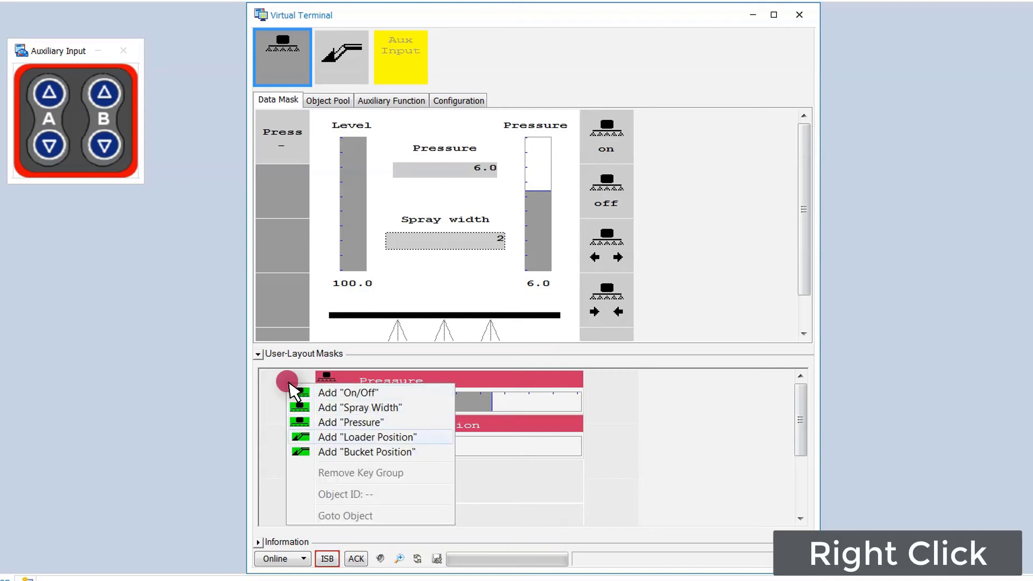
key("Up")
key("Up")
key("Up")
key("Return")
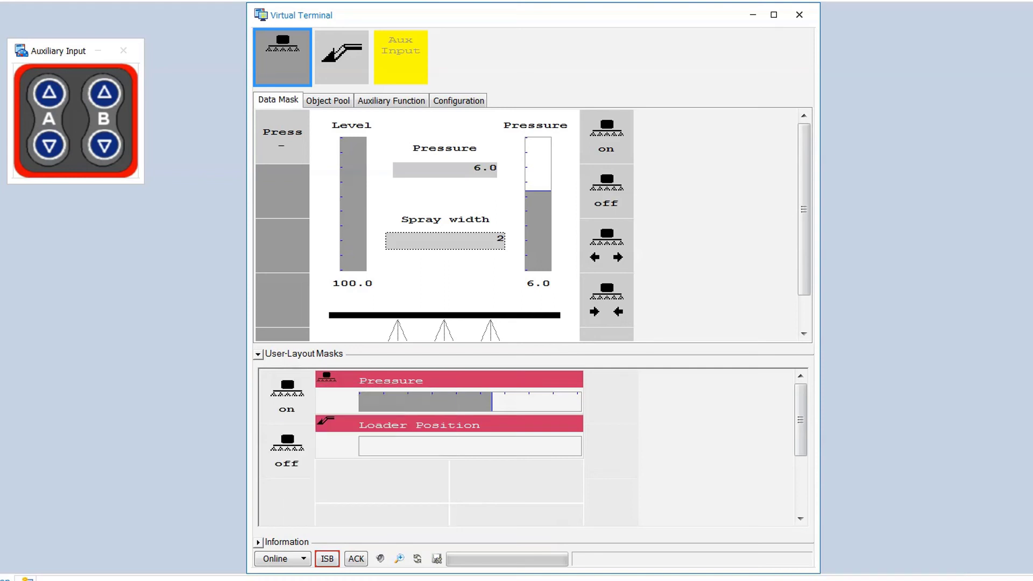
Step: Add the "Loader Position" key group to the top of the user-layout mask's right key column
right_click(611, 382)
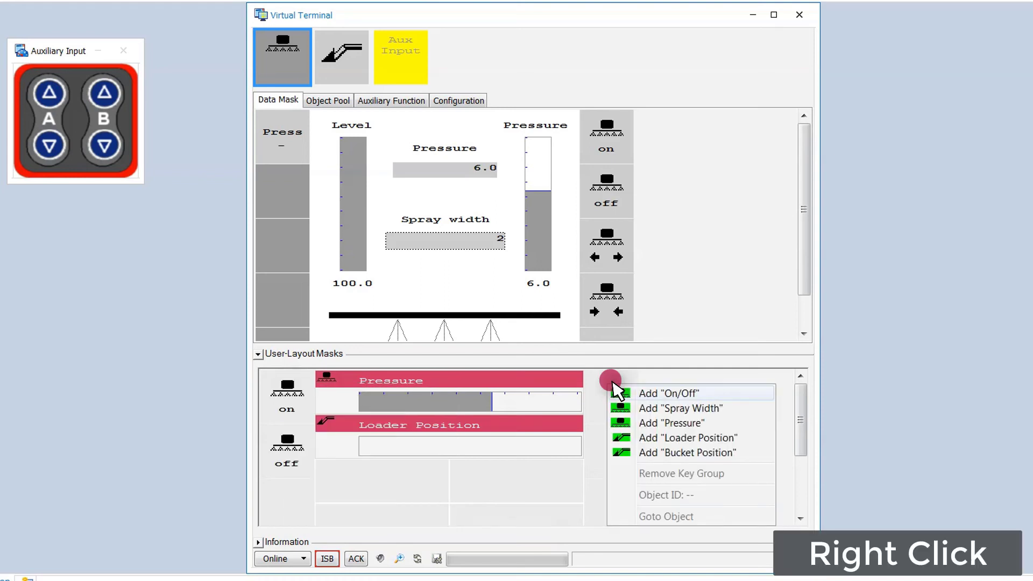
key("Down")
key("Down")
key("Down")
key("Down")
key("Up")
key("Return")
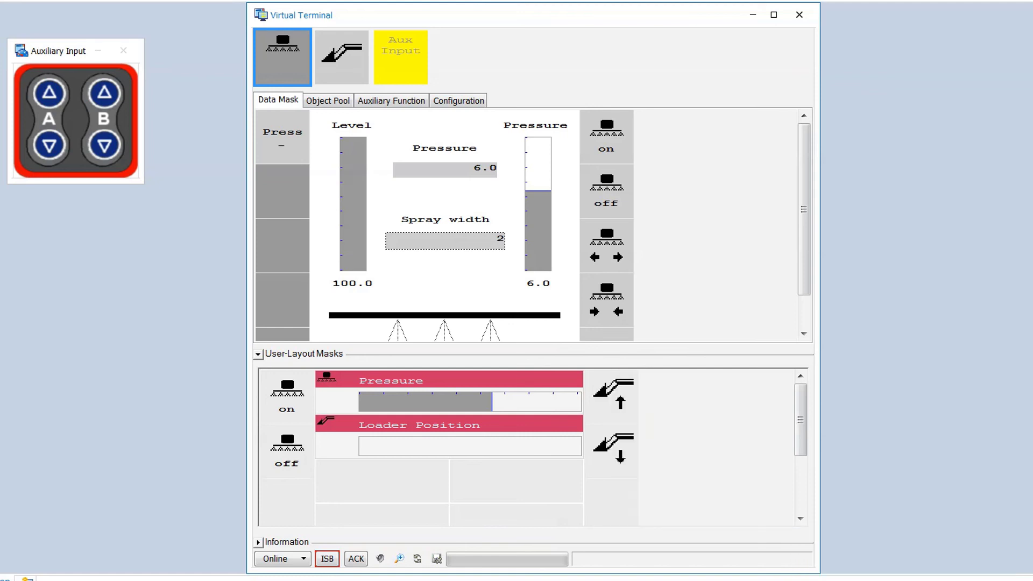
Step: Switch the sprayer on and off again and raise the loader using the user-layout soft keys
left_click(301, 393)
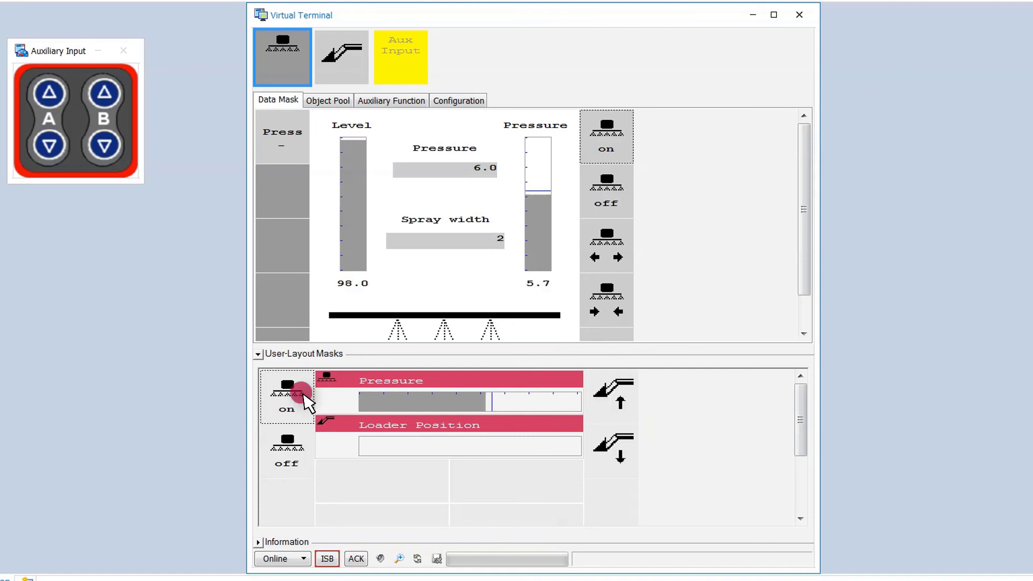
left_click(301, 449)
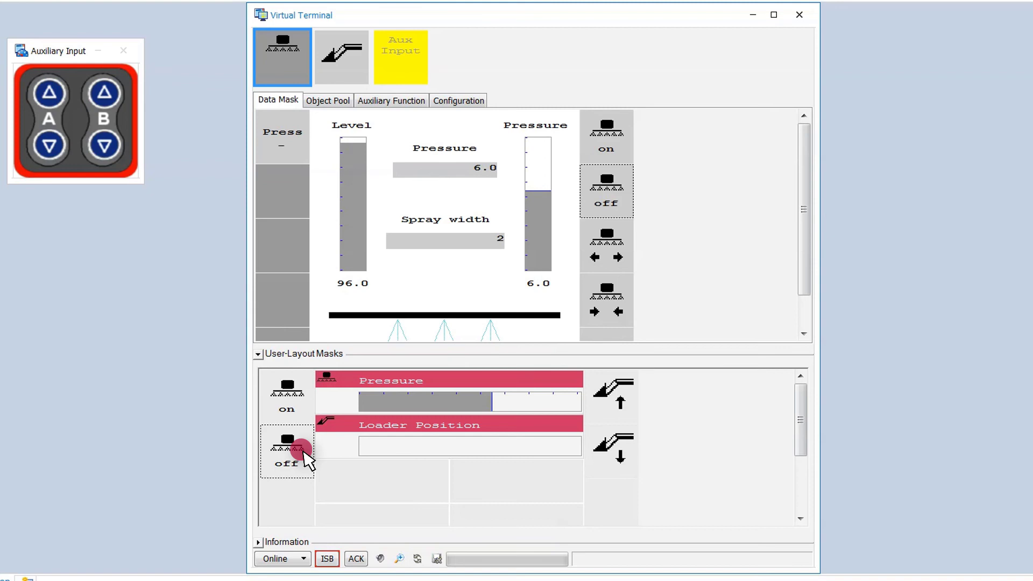
left_click(599, 393)
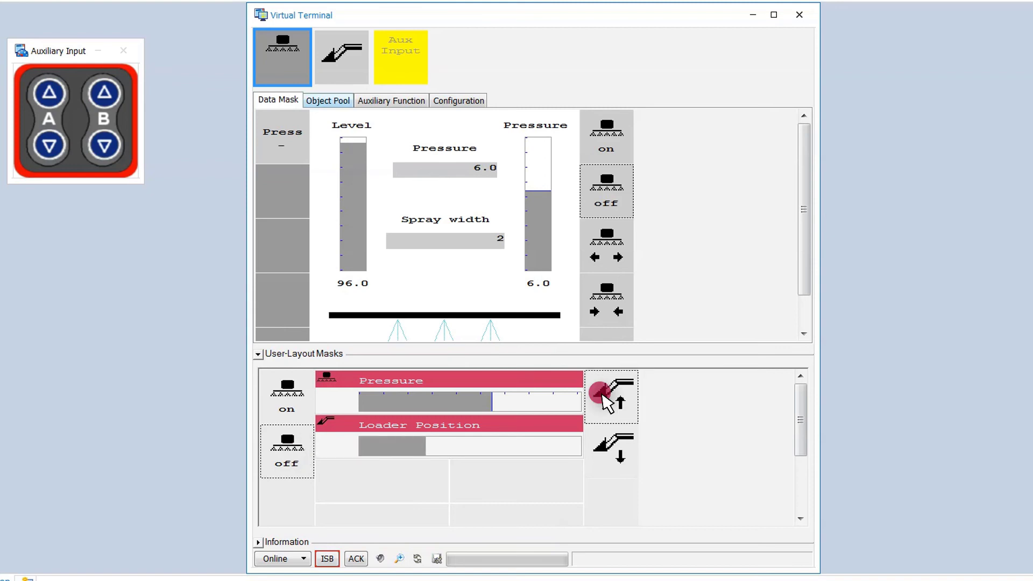
Step: Show the loader working set's data mask and lower the loader with its user-layout soft key
left_click(327, 100)
left_click(278, 101)
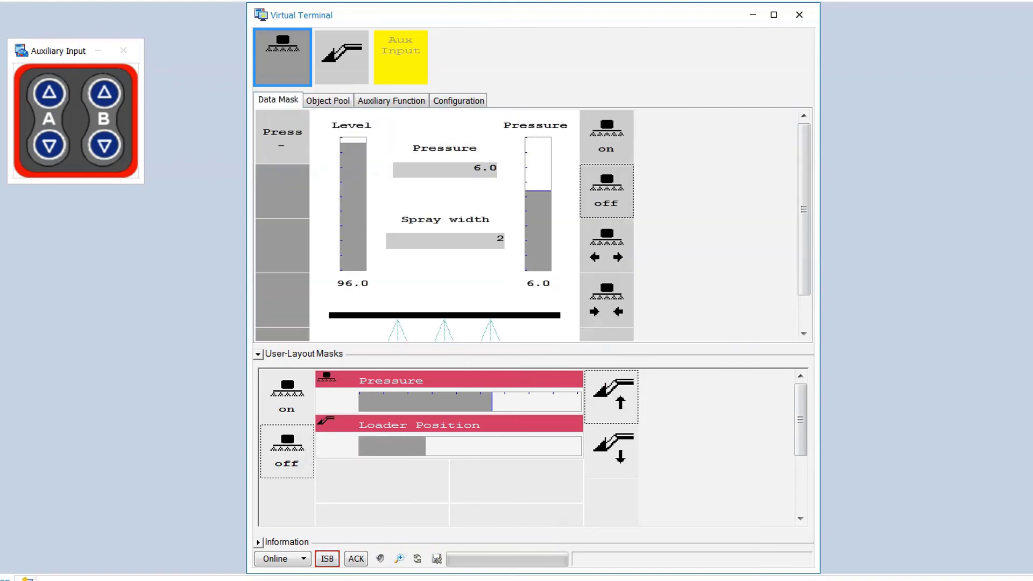
left_click(341, 58)
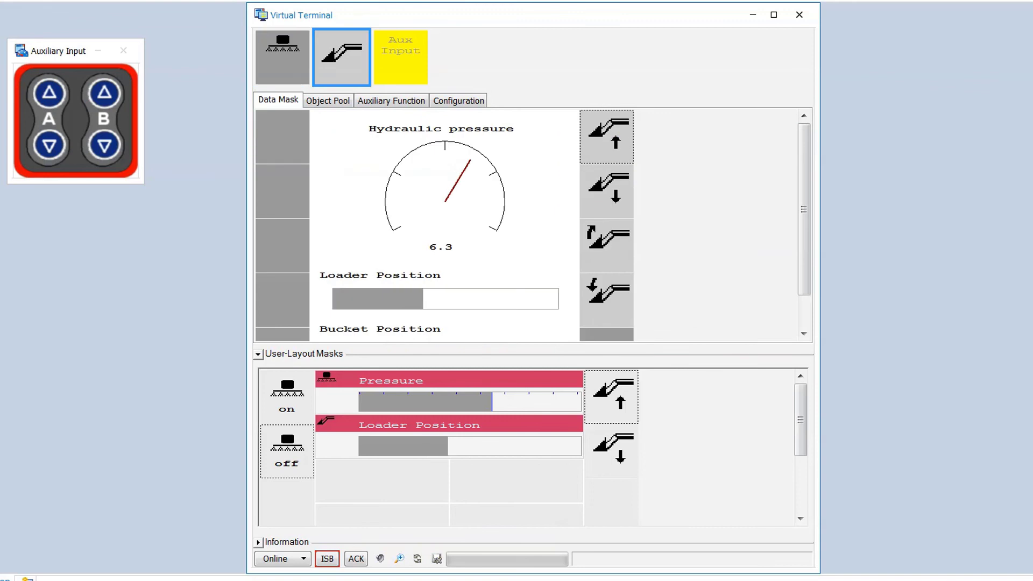
left_click(604, 446)
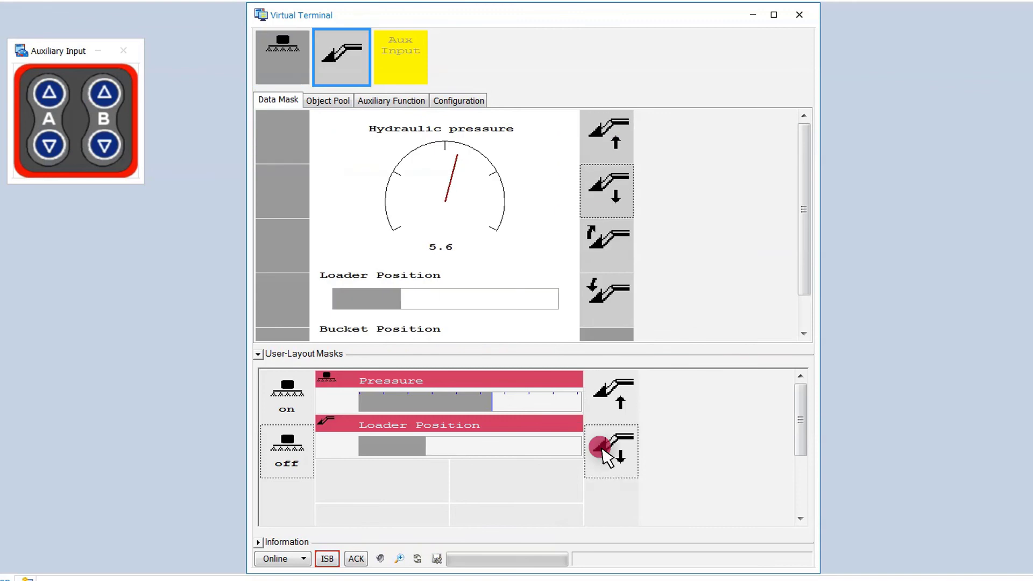